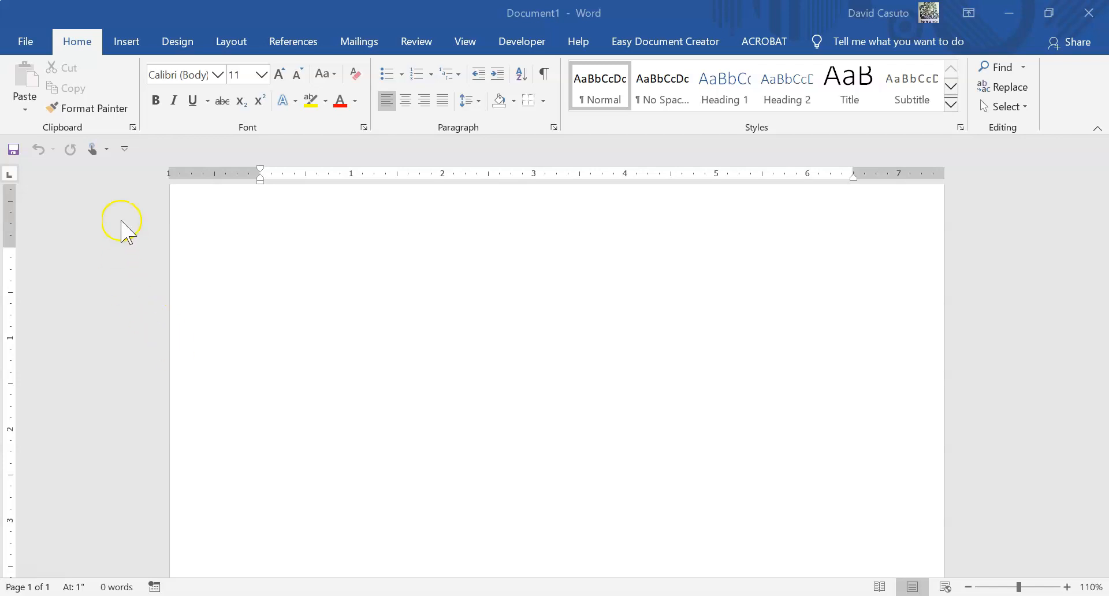
Show the Quick Access Toolbar above the ribbon, and return it below the ribbon.
{"action": "left_click", "coordinate": [125, 149]}
{"action": "left_click", "coordinate": [170, 456]}
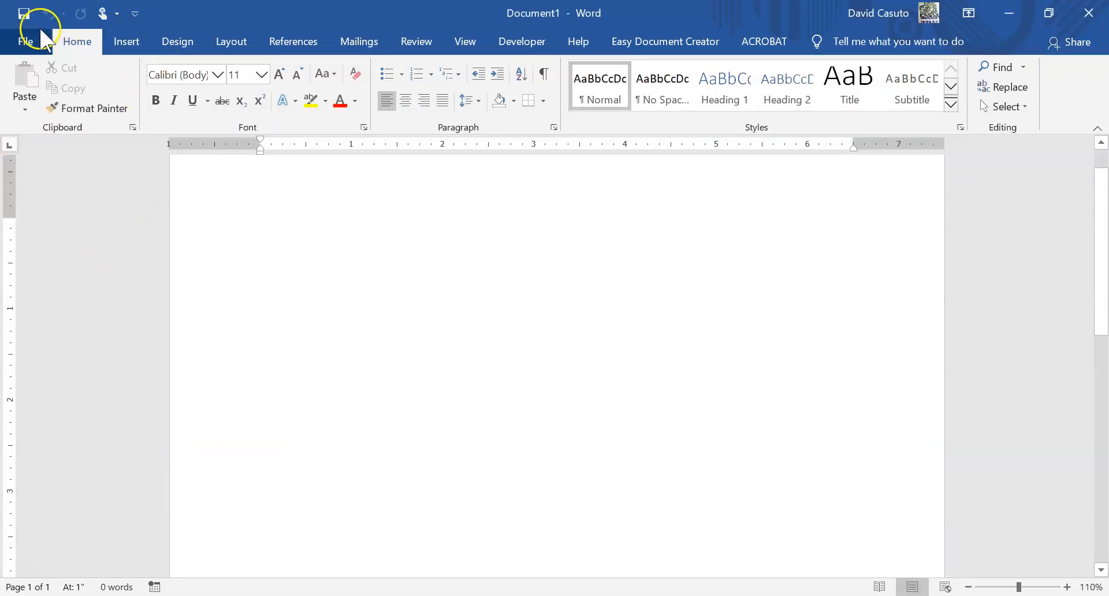
{"action": "left_click", "coordinate": [136, 12]}
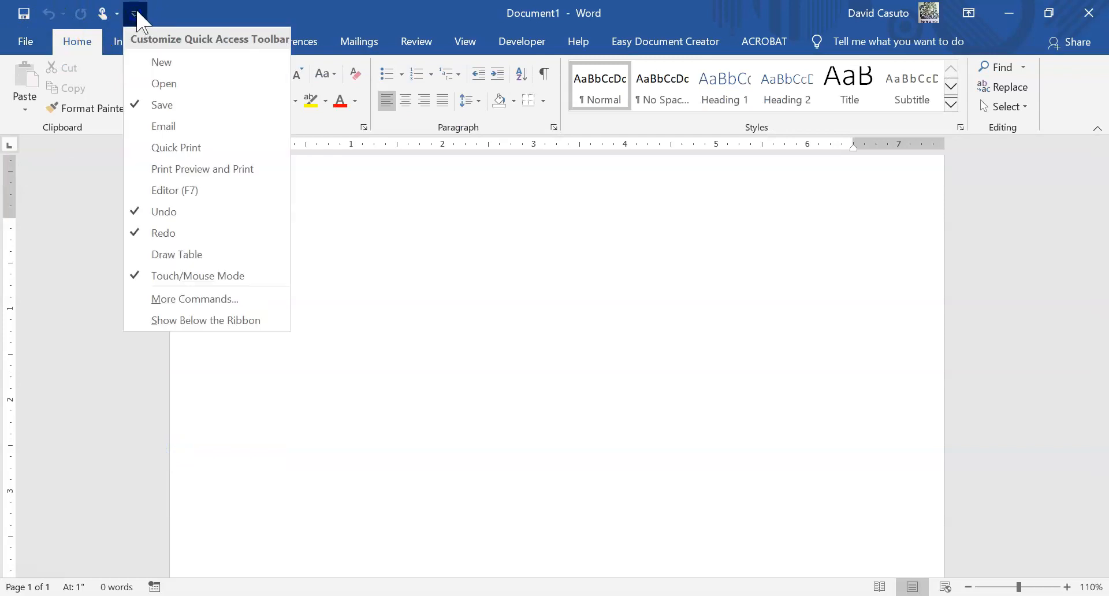
{"action": "left_click", "coordinate": [176, 320]}
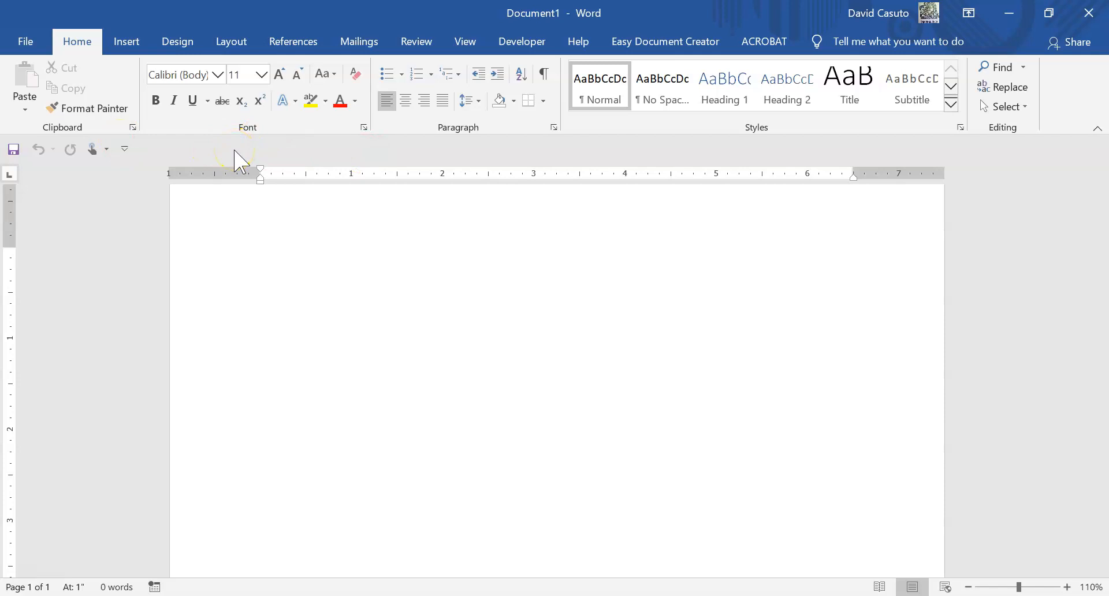
Add the New, Open and Email commands to the Quick Access Toolbar.
{"action": "left_click", "coordinate": [124, 149]}
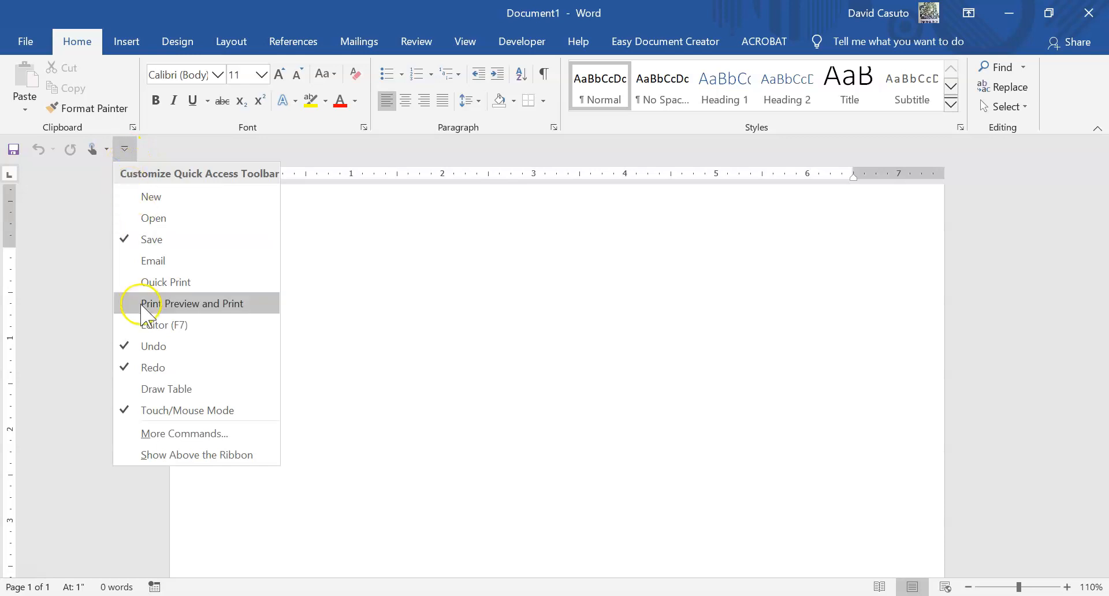
{"action": "left_click", "coordinate": [165, 198]}
{"action": "left_click", "coordinate": [149, 149]}
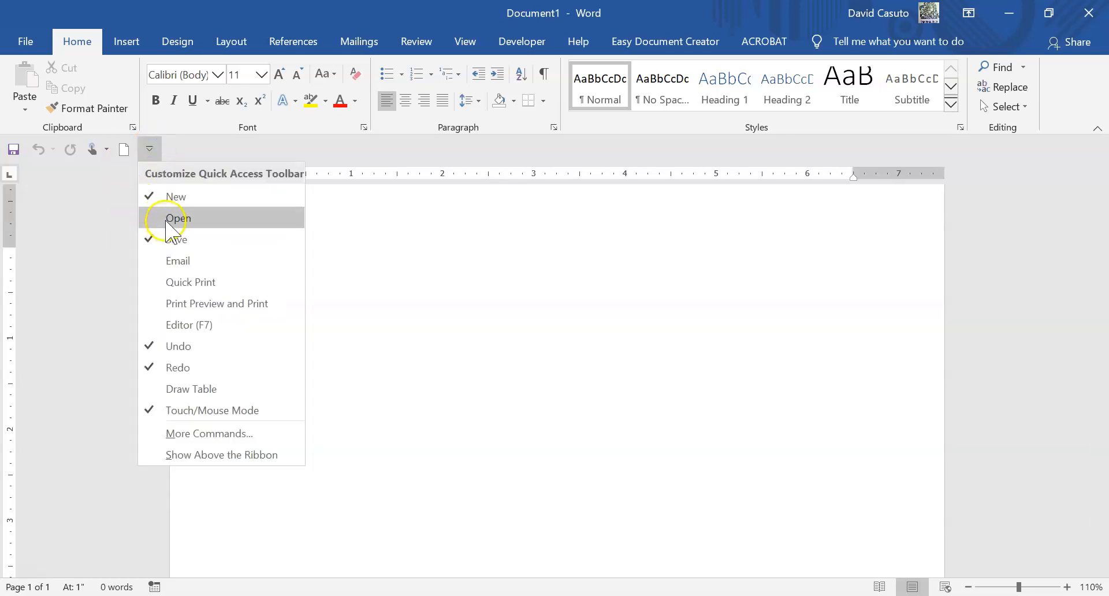
{"action": "left_click", "coordinate": [173, 218]}
{"action": "left_click", "coordinate": [171, 149]}
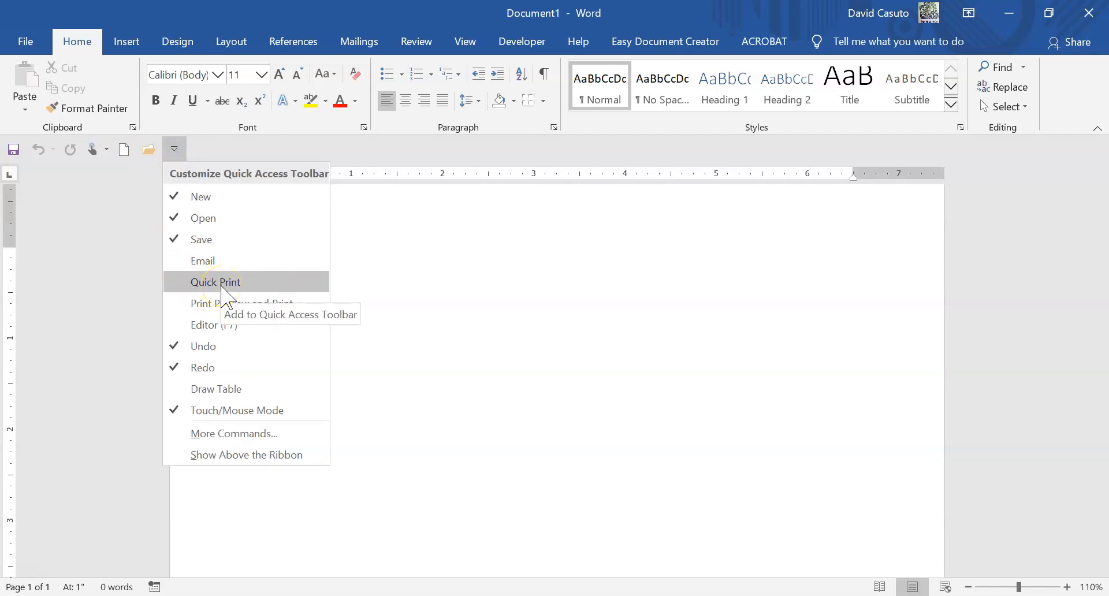
{"action": "left_click", "coordinate": [211, 263]}
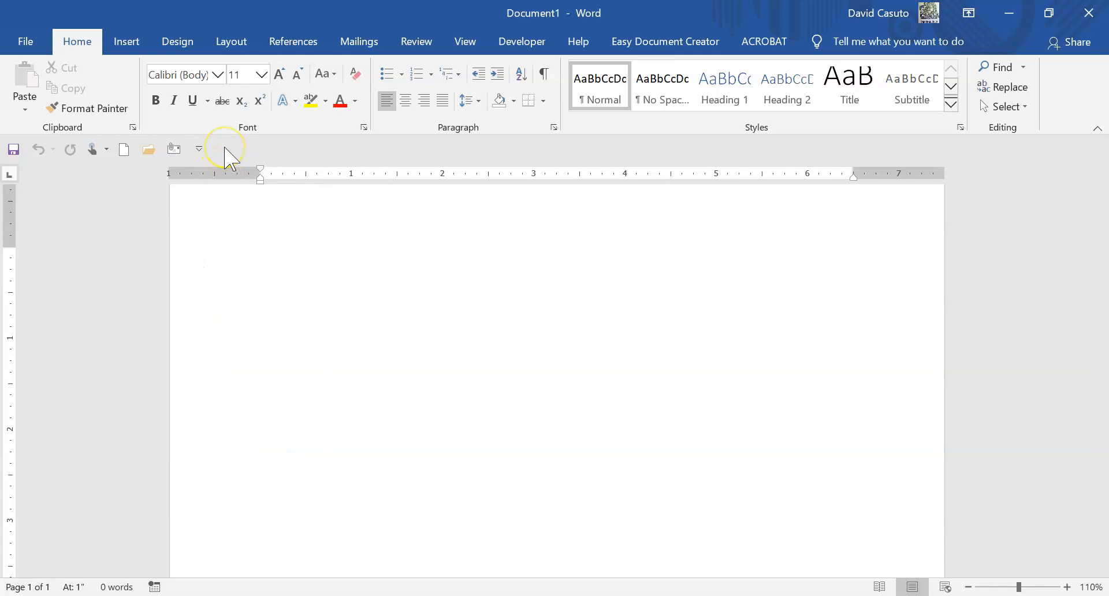
{"action": "left_click", "coordinate": [201, 149]}
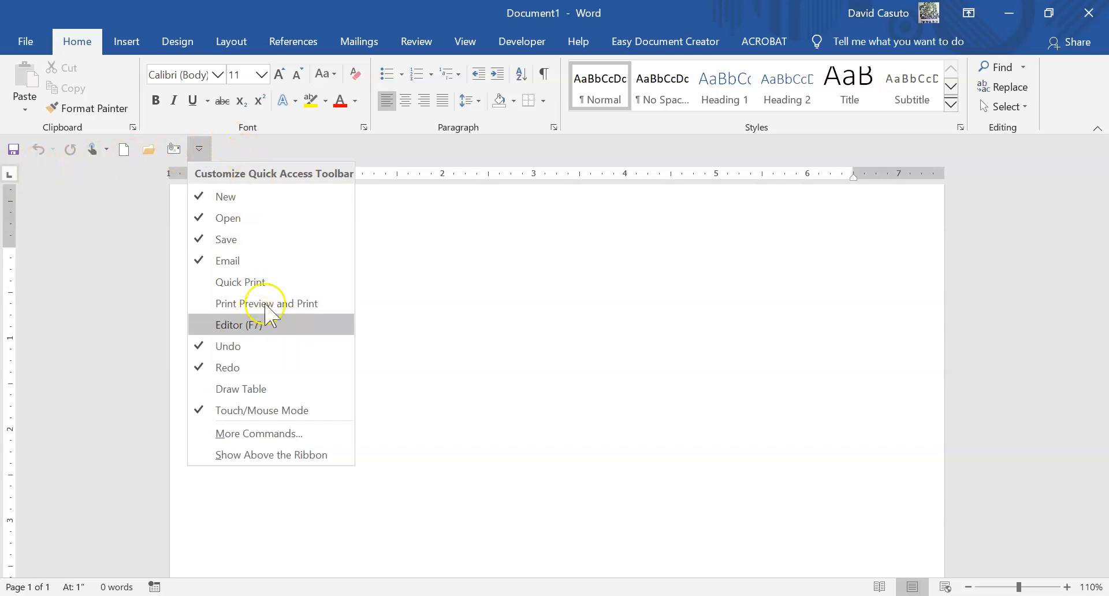
{"action": "left_click", "coordinate": [274, 147]}
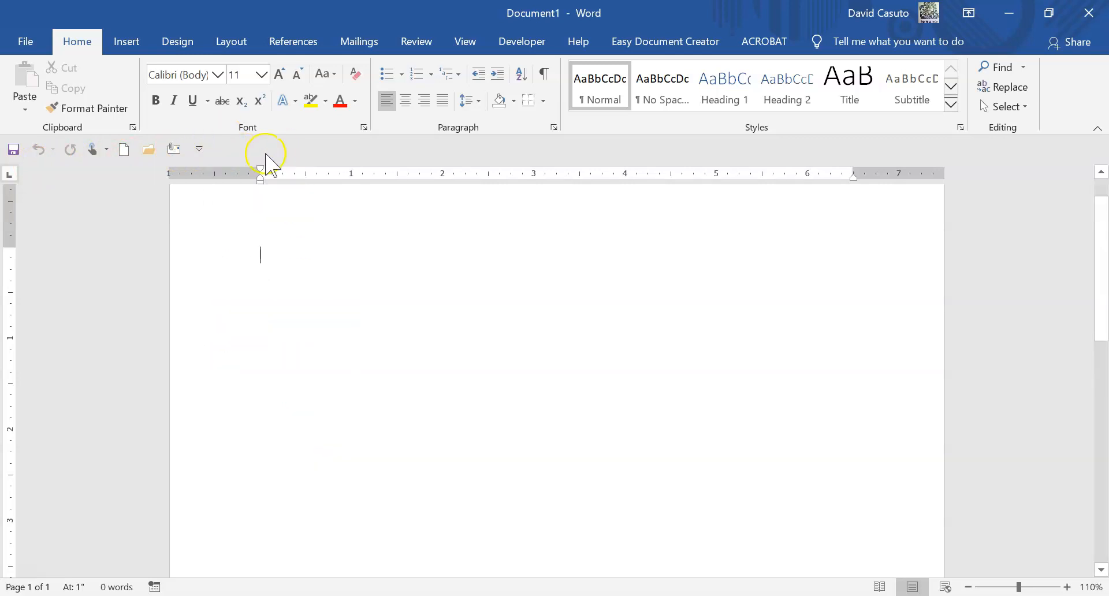
Add the Pictures insertion command to the Quick Access Toolbar.
{"action": "left_click", "coordinate": [130, 42]}
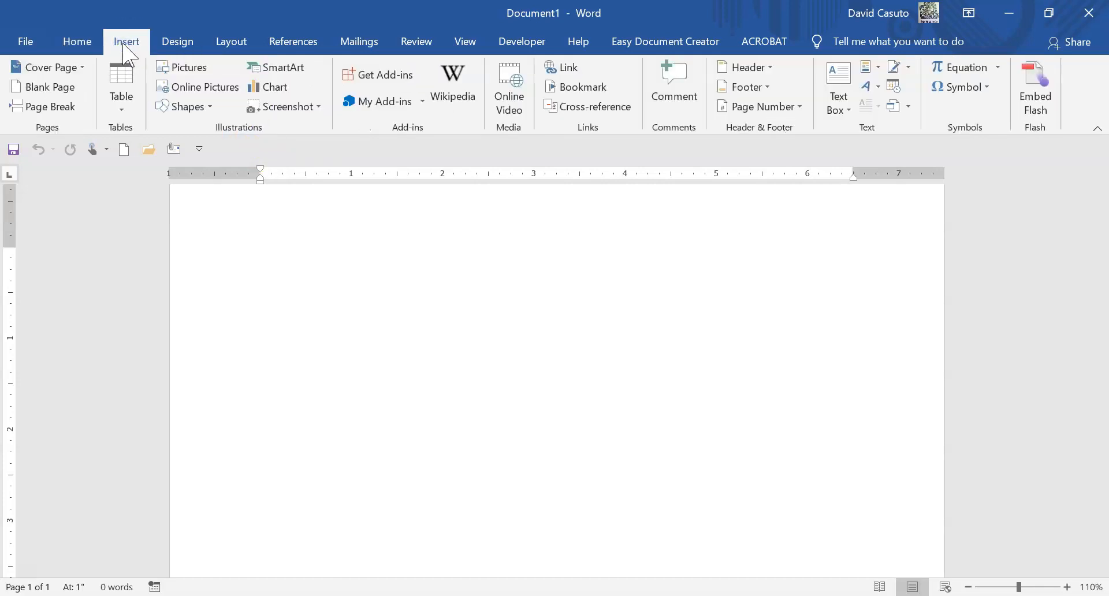
{"action": "left_click", "coordinate": [184, 66]}
{"action": "right_click", "coordinate": [177, 70]}
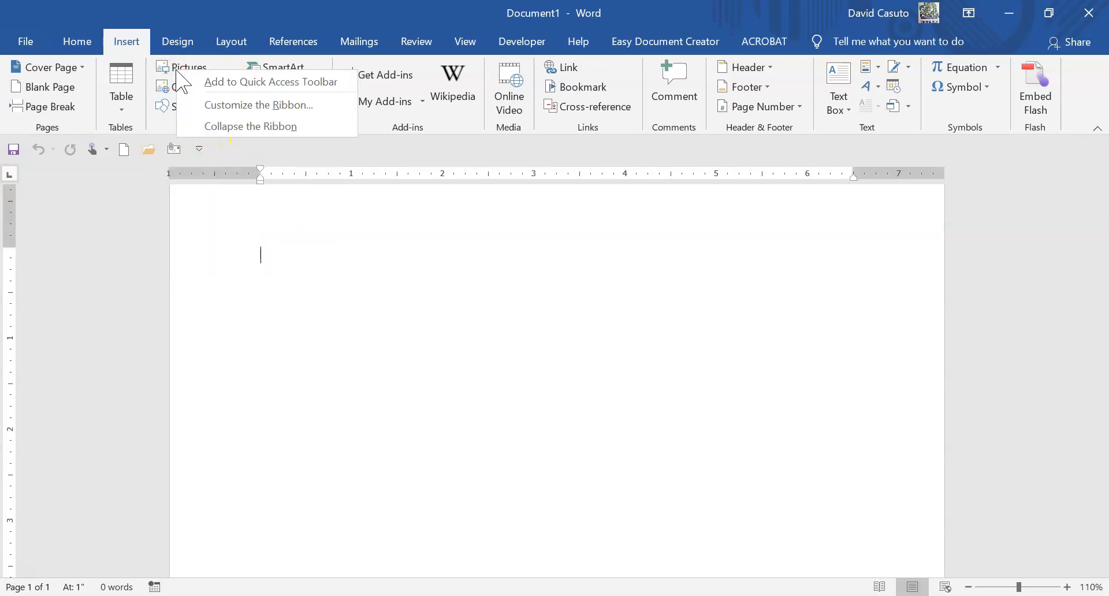
{"action": "left_click", "coordinate": [239, 81]}
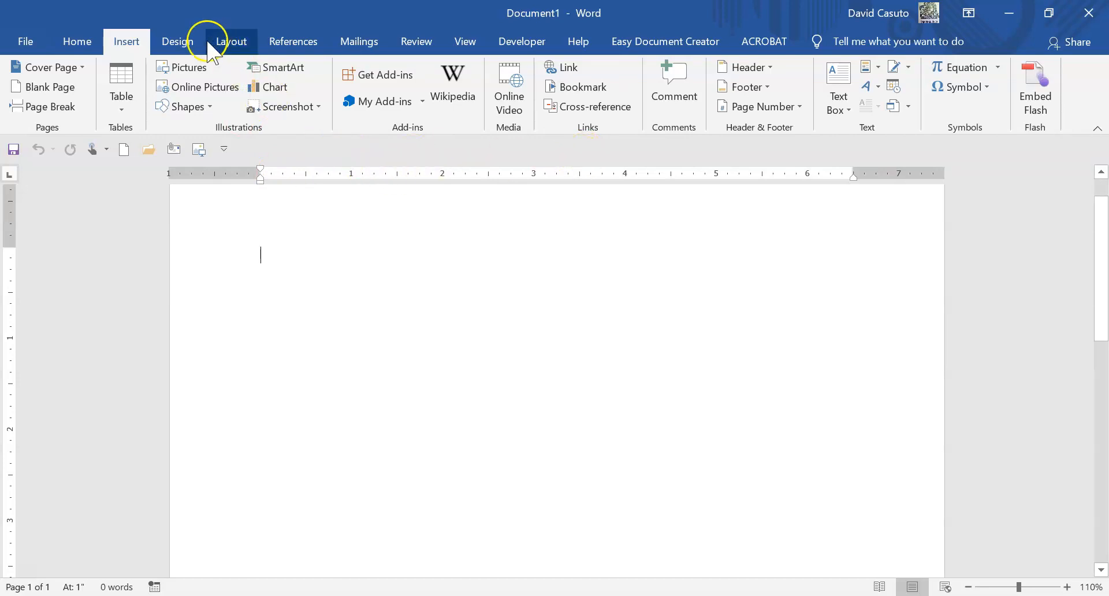
Add the page Orientation command to the Quick Access Toolbar and check its choices there.
{"action": "left_click", "coordinate": [234, 42]}
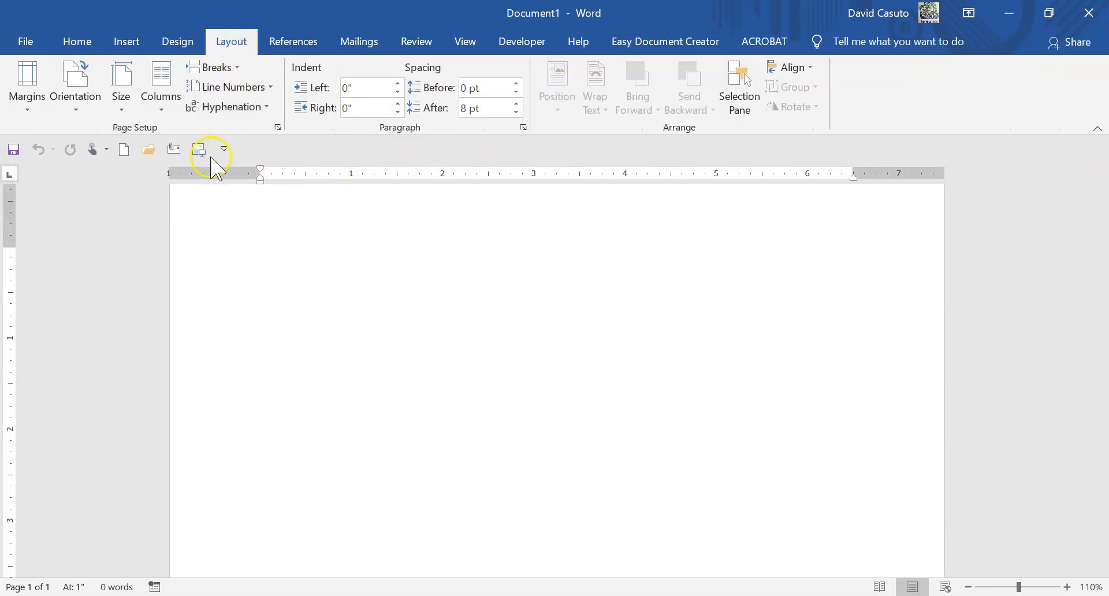
{"action": "right_click", "coordinate": [68, 102]}
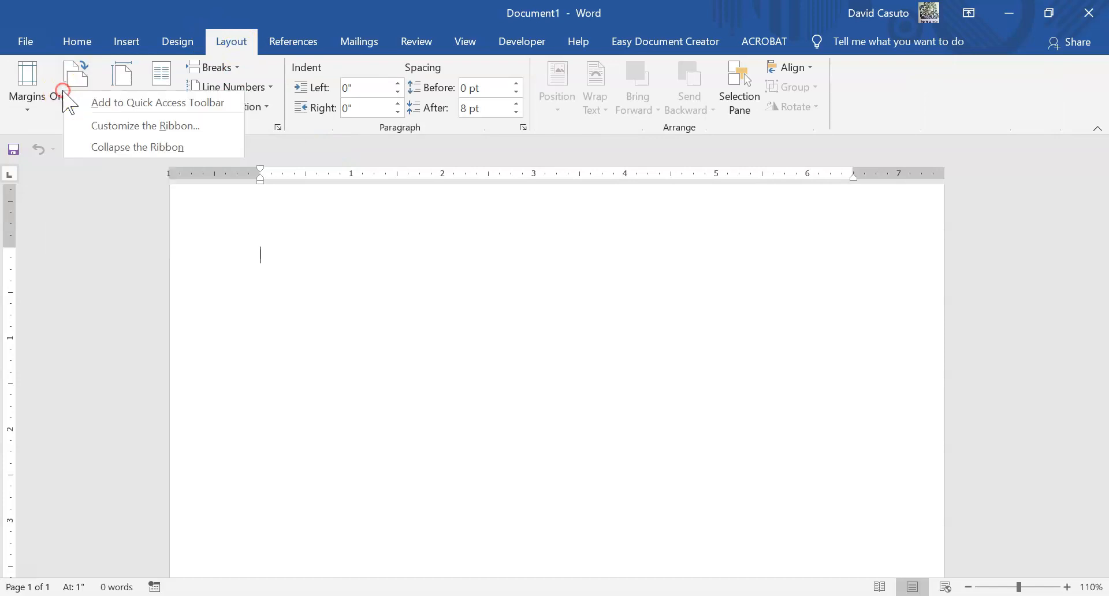
{"action": "left_click", "coordinate": [113, 107]}
{"action": "left_click", "coordinate": [222, 149]}
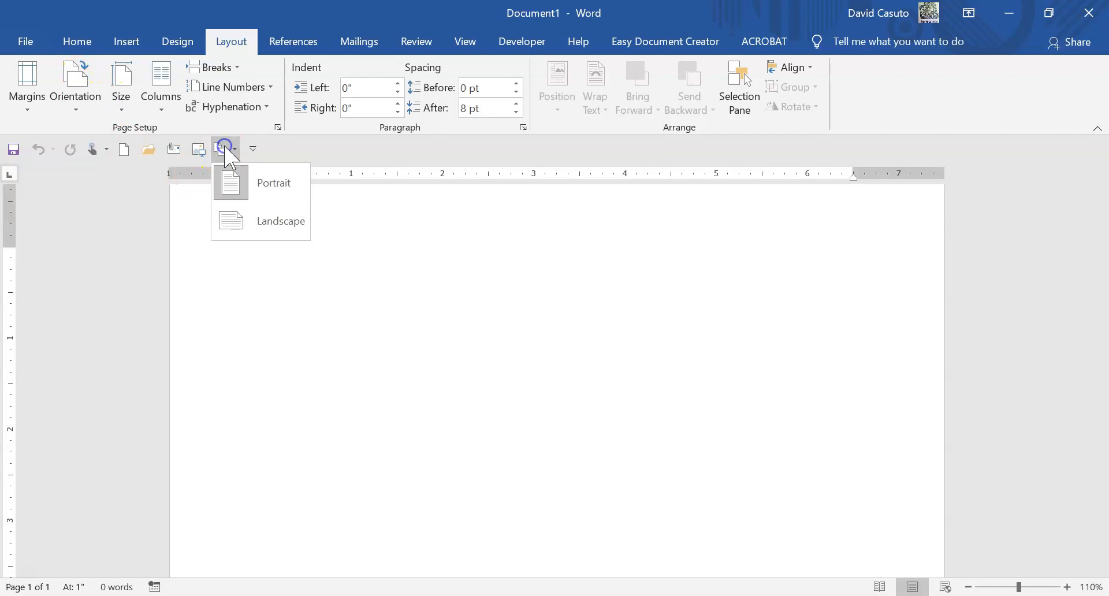
{"action": "left_click", "coordinate": [321, 145]}
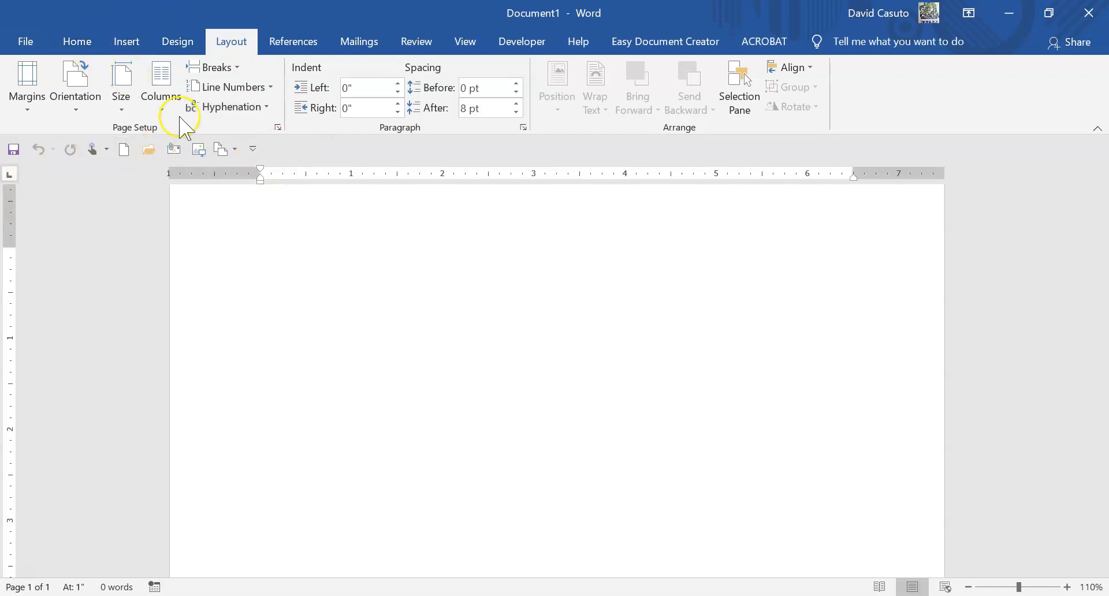
Open the full Quick Access Toolbar customization options and move New File to the first place in the toolbar order.
{"action": "left_click", "coordinate": [69, 40]}
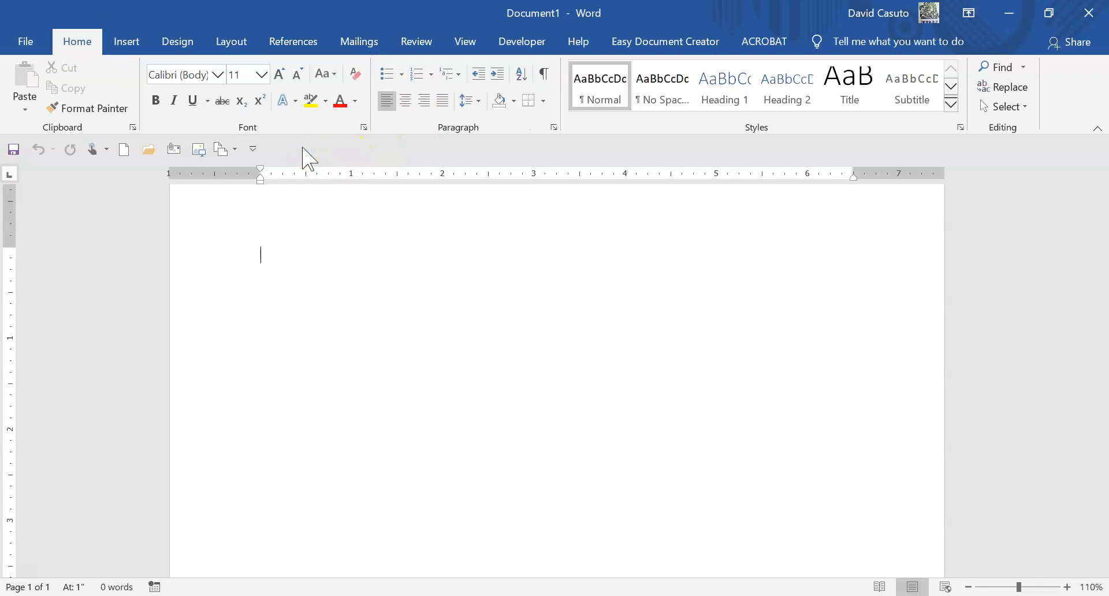
{"action": "left_click", "coordinate": [252, 149]}
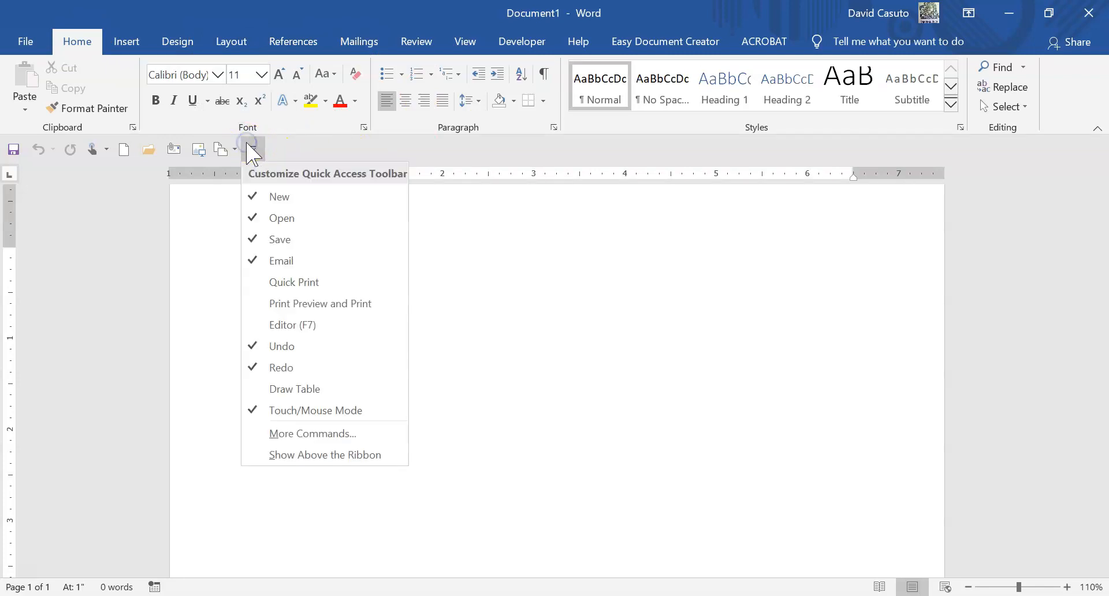
{"action": "left_click", "coordinate": [315, 434]}
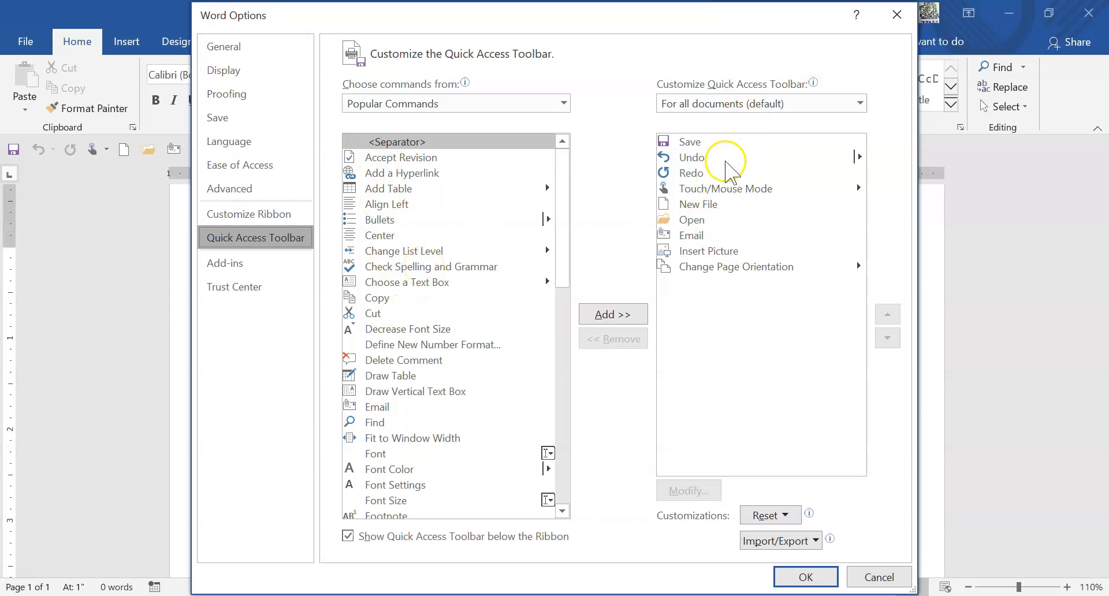
{"action": "left_click", "coordinate": [692, 205]}
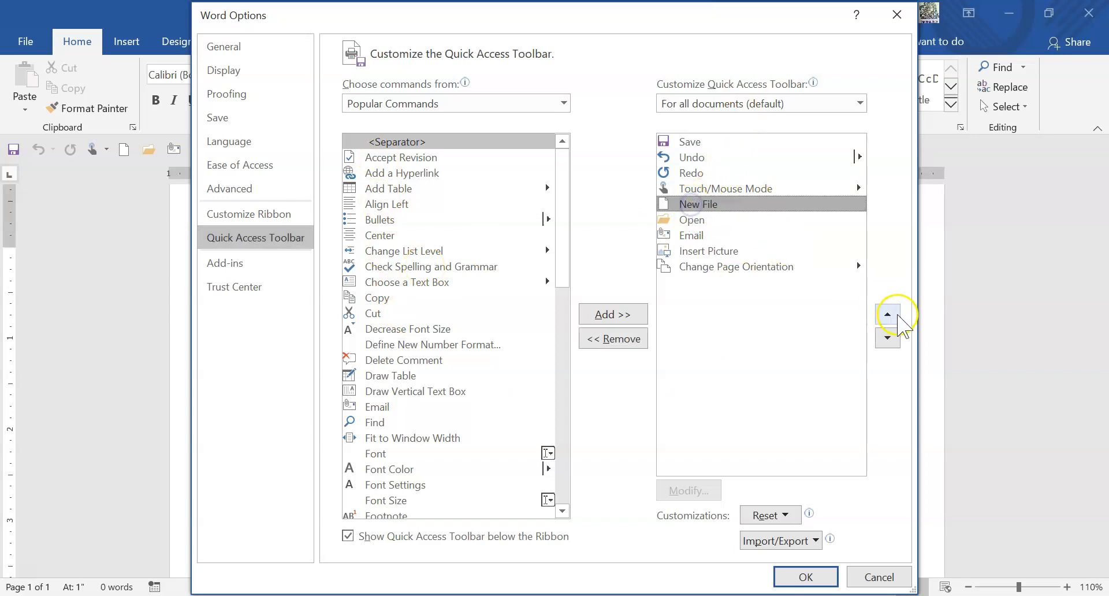
{"action": "left_click", "coordinate": [887, 314]}
{"action": "left_click", "coordinate": [888, 314]}
{"action": "left_click", "coordinate": [888, 314]}
{"action": "left_click", "coordinate": [888, 315]}
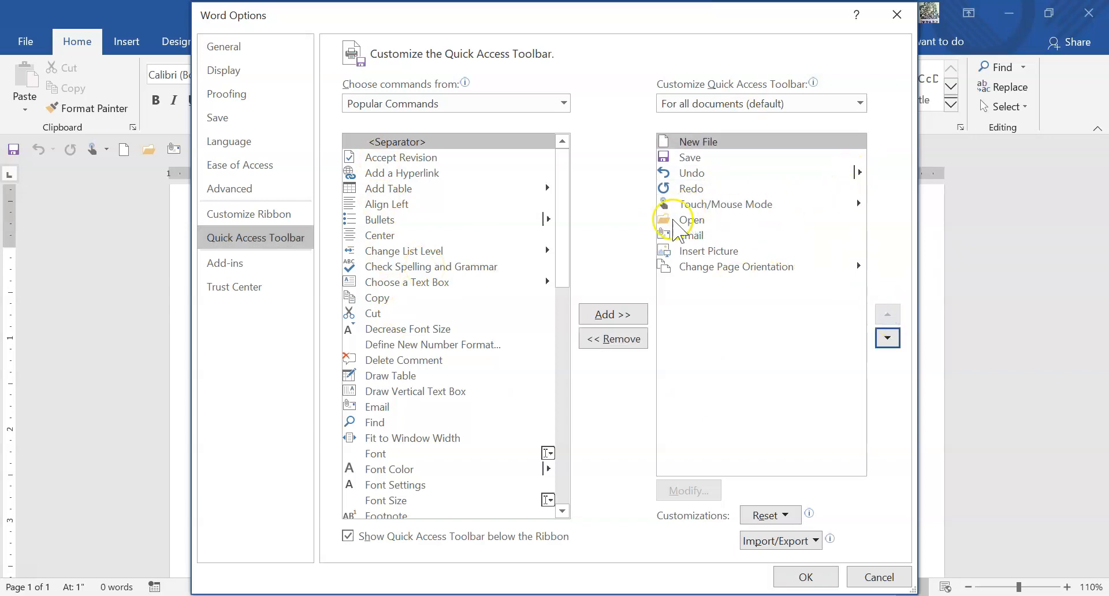
Move Open up the toolbar order to directly below New File.
{"action": "left_click", "coordinate": [690, 220]}
{"action": "left_click", "coordinate": [888, 314]}
{"action": "left_click", "coordinate": [888, 314]}
{"action": "left_click", "coordinate": [888, 314]}
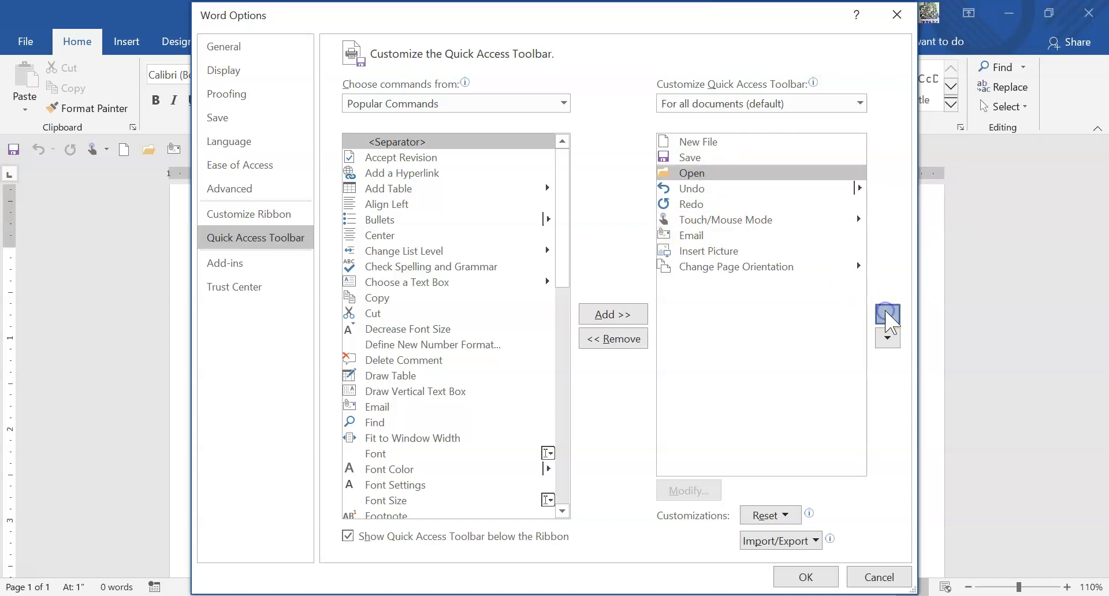
{"action": "left_click", "coordinate": [888, 314]}
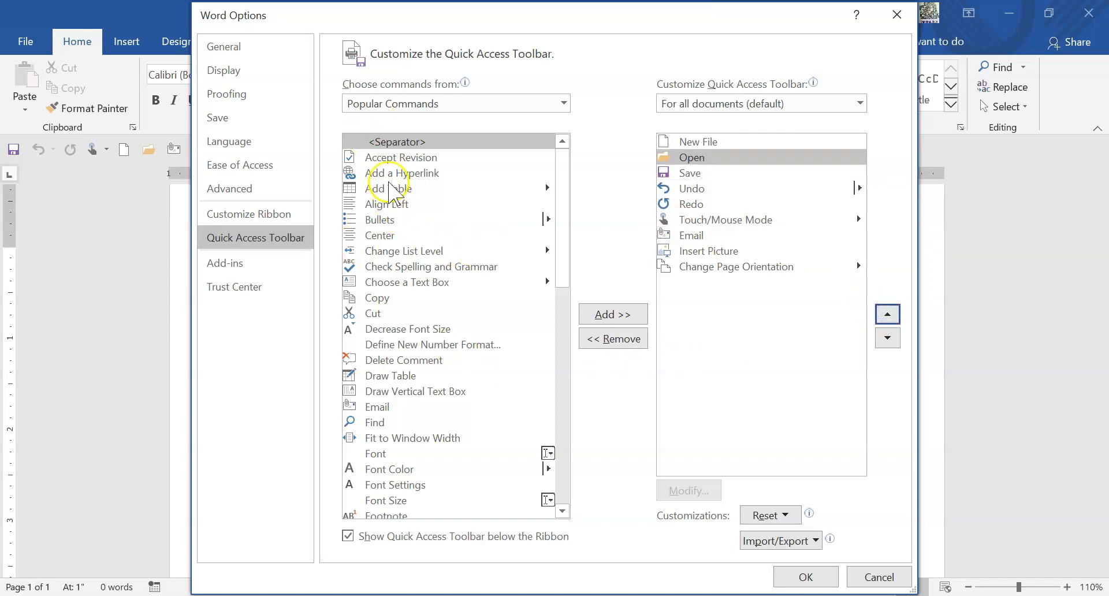
Add Publish as PDF or XPS from the File Tab command set to the Quick Access Toolbar.
{"action": "left_click_drag", "start_coordinate": [564, 173], "coordinate": [572, 152]}
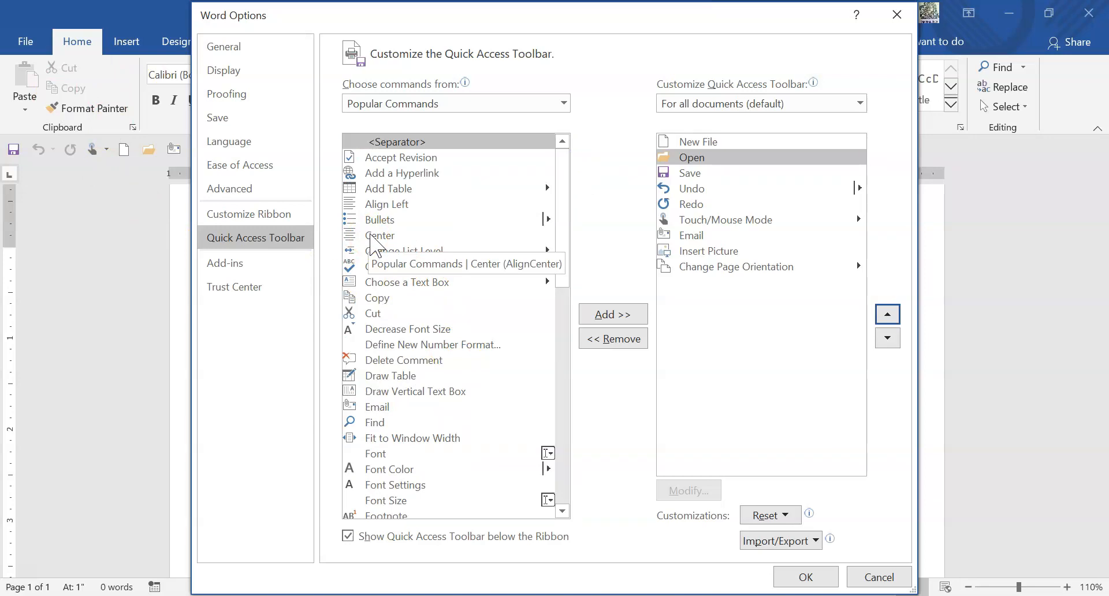
{"action": "left_click", "coordinate": [563, 103]}
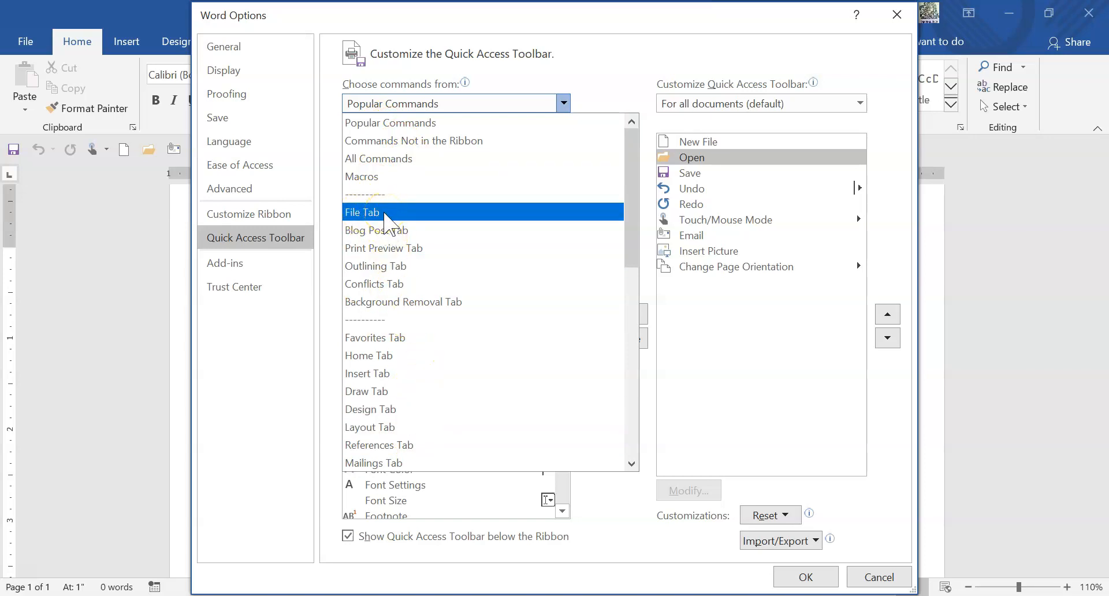
{"action": "left_click", "coordinate": [385, 214]}
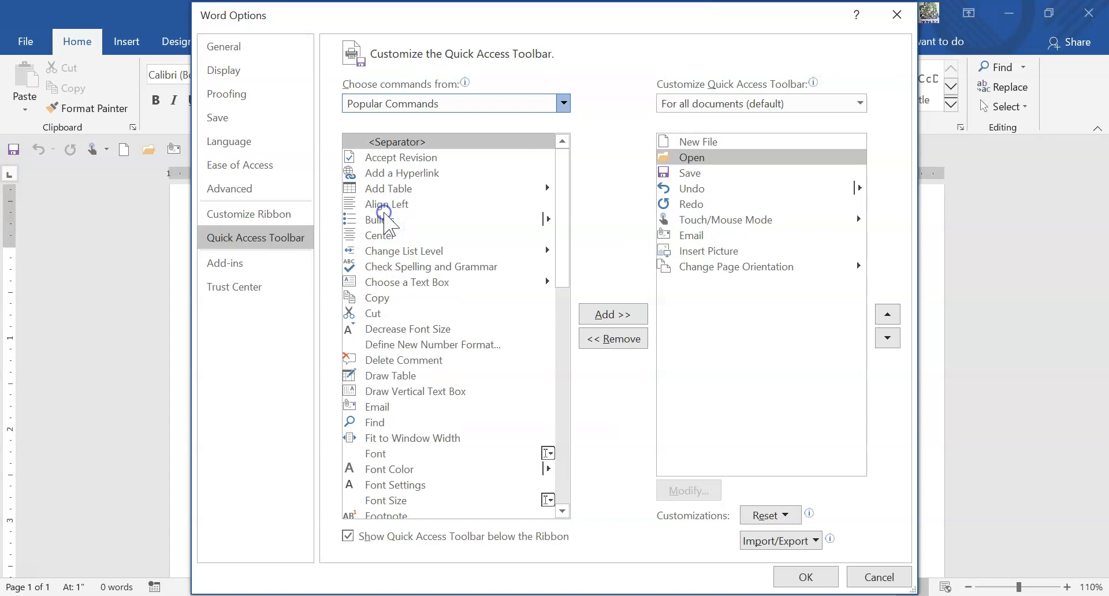
{"action": "left_click_drag", "start_coordinate": [558, 180], "coordinate": [555, 303]}
{"action": "left_click", "coordinate": [430, 407]}
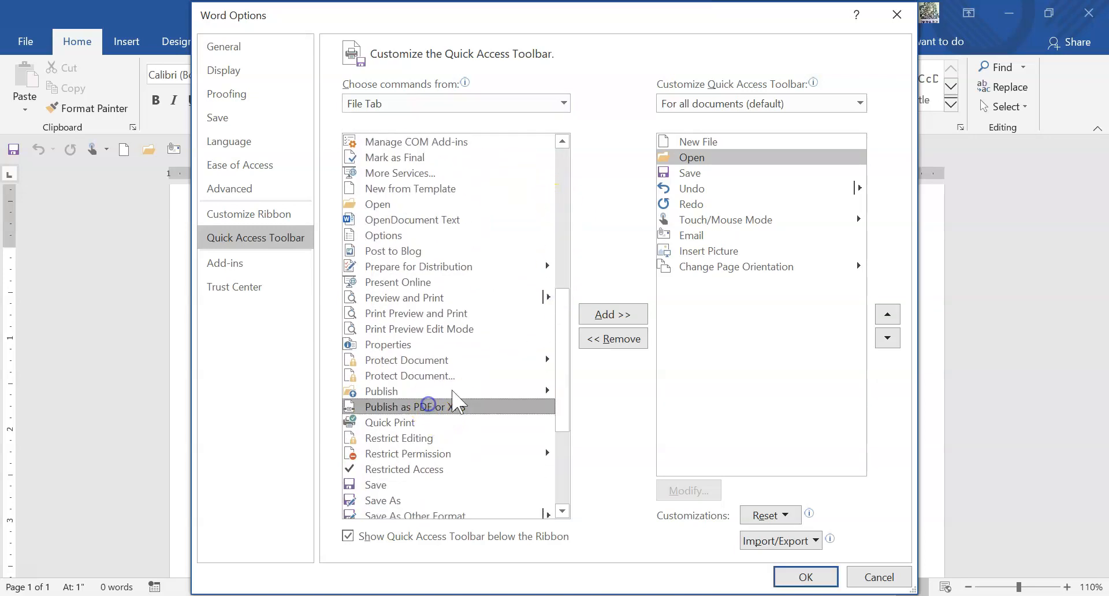
{"action": "left_click", "coordinate": [613, 314]}
Add the E-mail as PDF Attachment command to the Quick Access Toolbar.
{"action": "left_click_drag", "start_coordinate": [559, 311], "coordinate": [527, 235]}
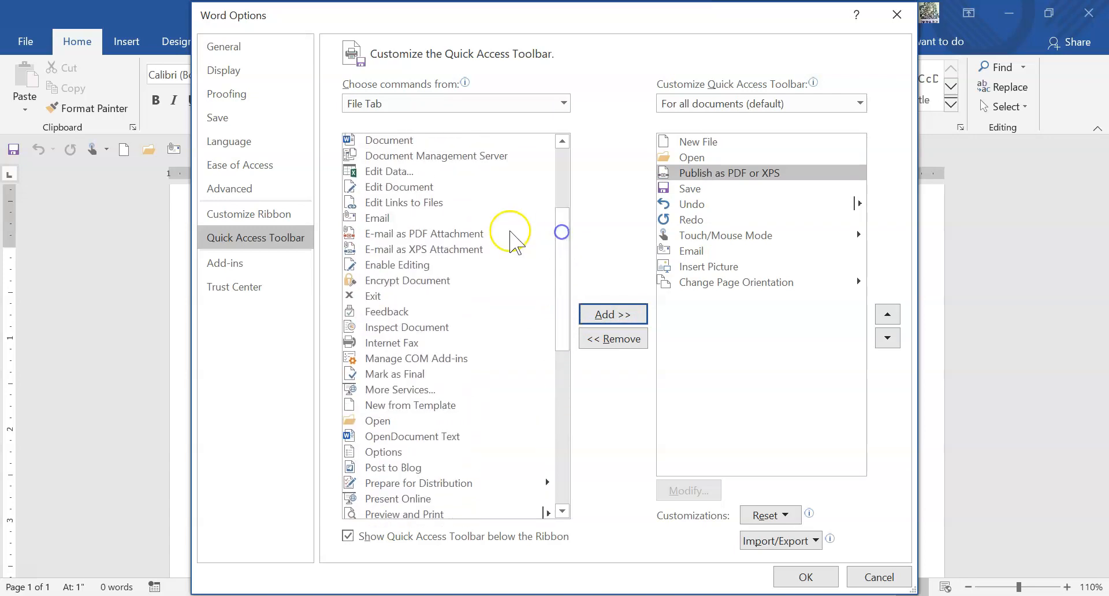
{"action": "left_click", "coordinate": [456, 234]}
{"action": "left_click", "coordinate": [608, 320]}
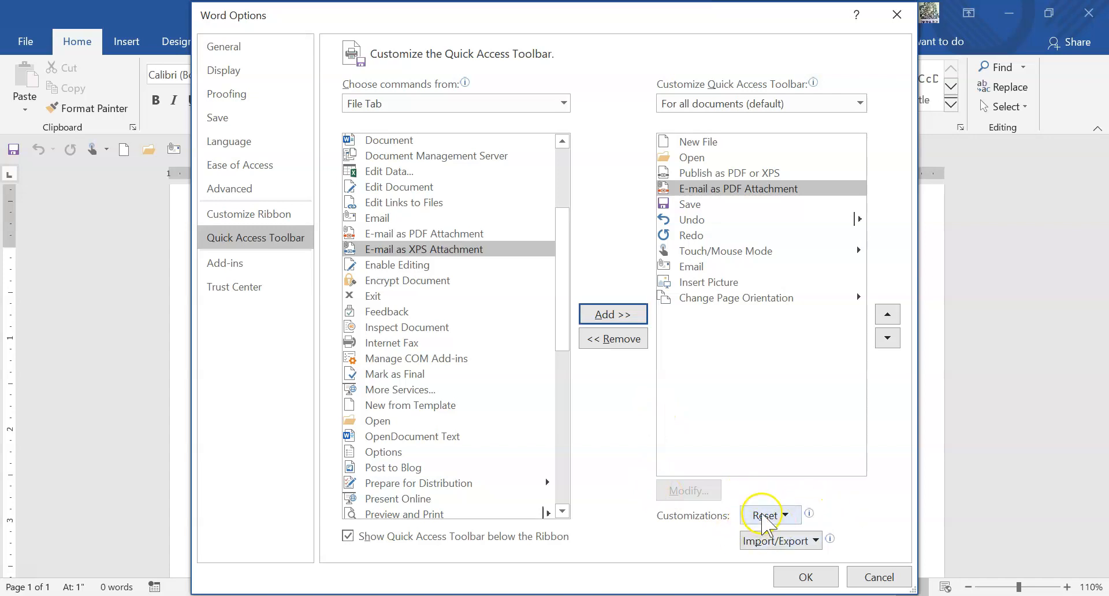
Examine the choices for resetting, importing or exporting customizations, and for which documents the toolbar applies to.
{"action": "left_click", "coordinate": [763, 516]}
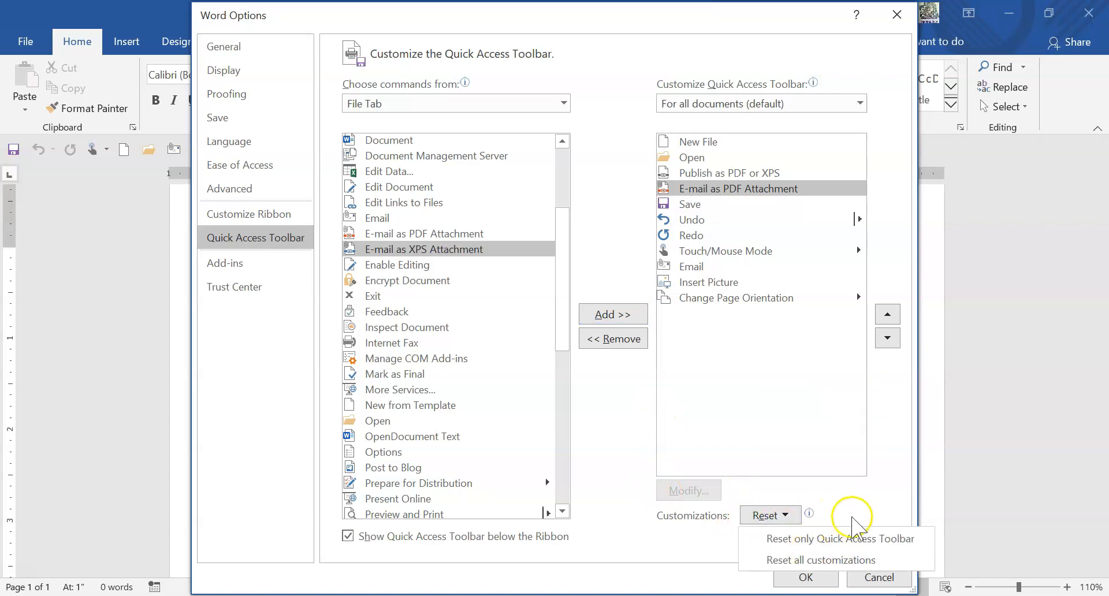
{"action": "left_click", "coordinate": [852, 516]}
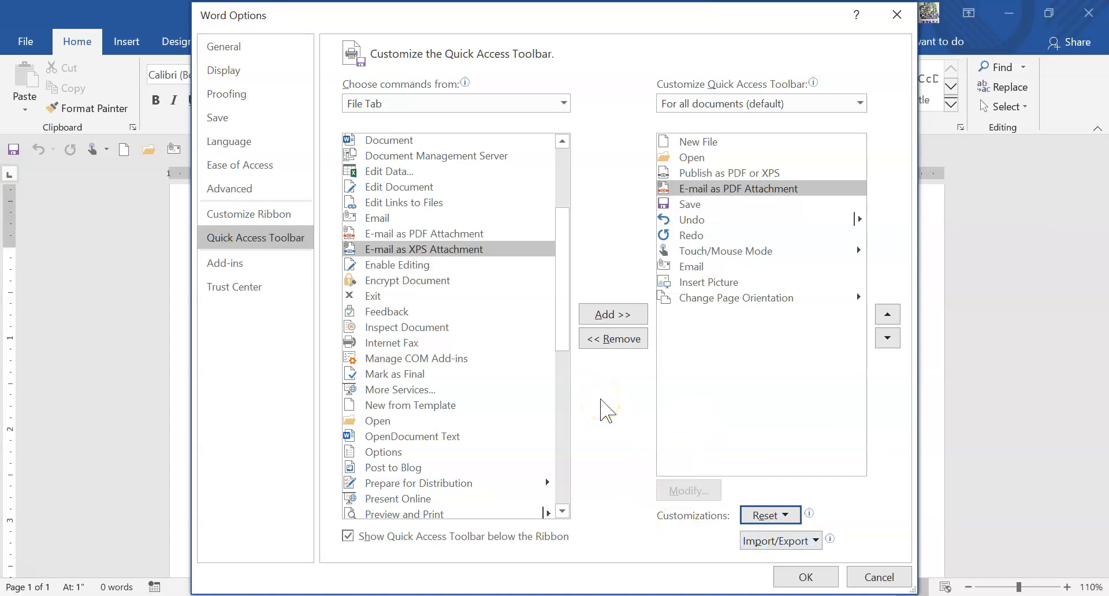
{"action": "left_click", "coordinate": [773, 540]}
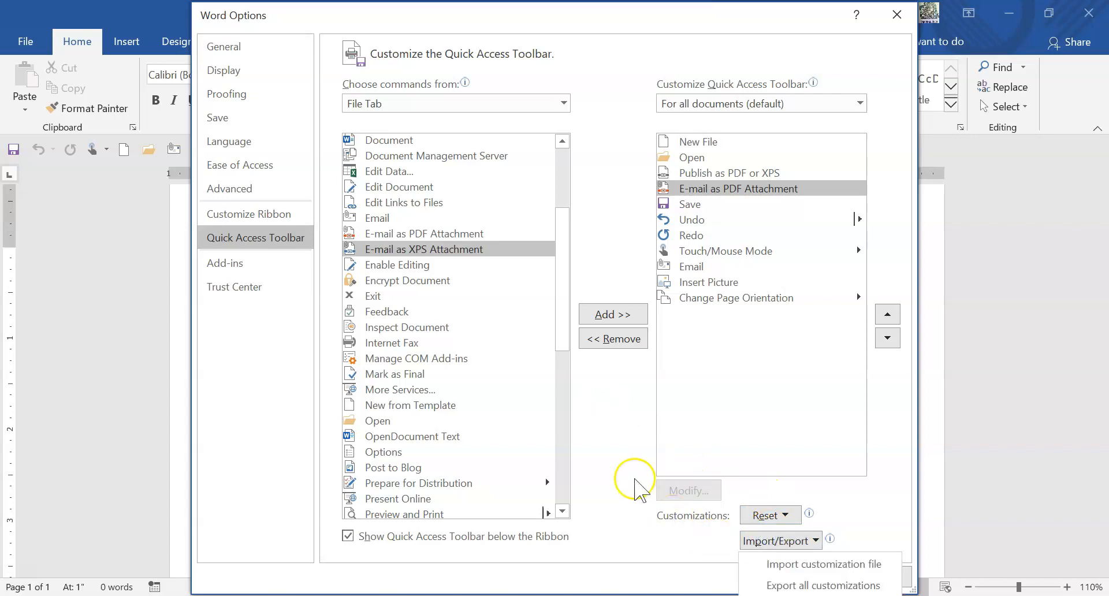
{"action": "left_click", "coordinate": [615, 409]}
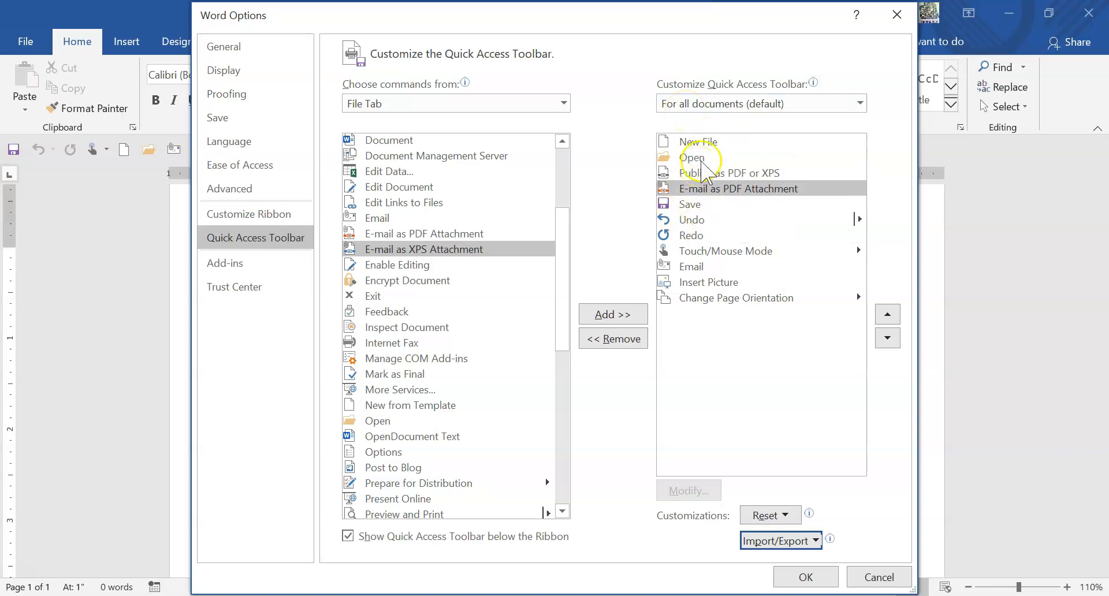
{"action": "left_click", "coordinate": [717, 103]}
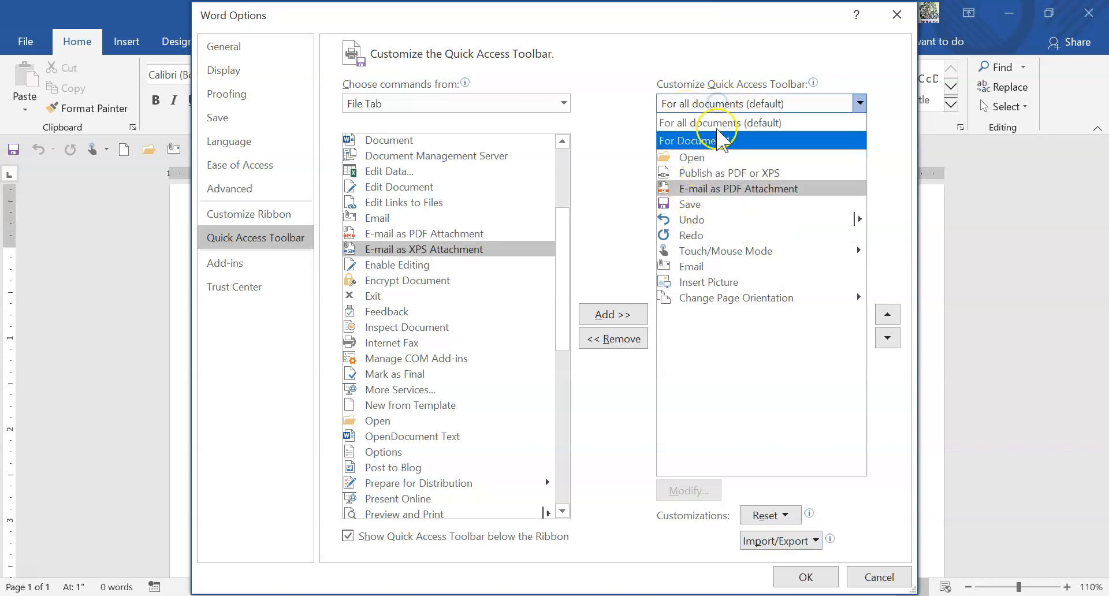
{"action": "left_click", "coordinate": [614, 99]}
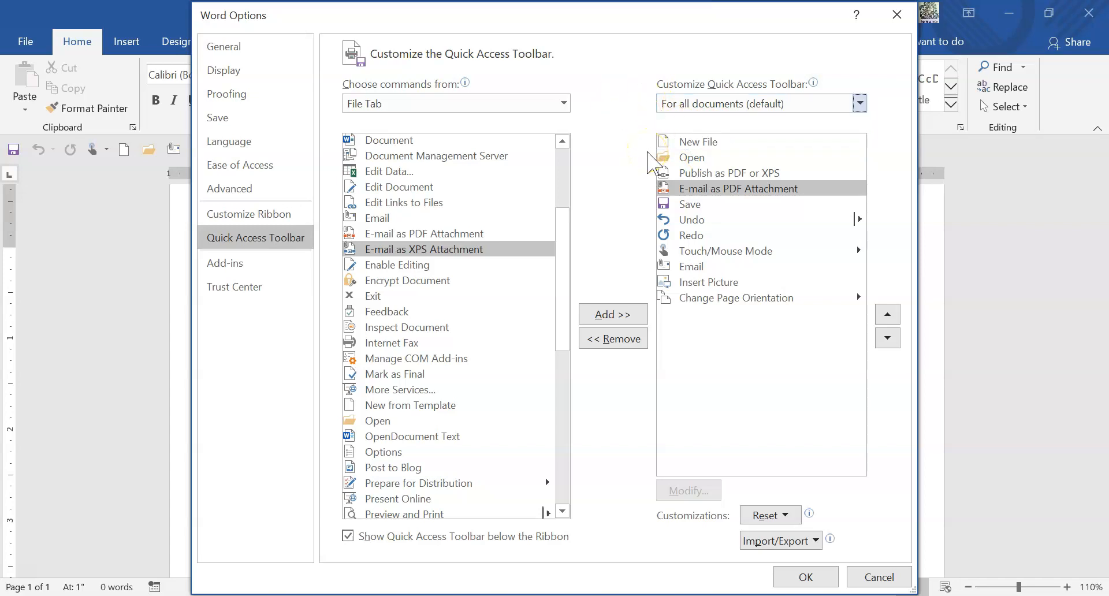
Apply the Quick Access Toolbar customizations and close the options.
{"action": "left_click", "coordinate": [805, 578]}
{"action": "left_click", "coordinate": [806, 577]}
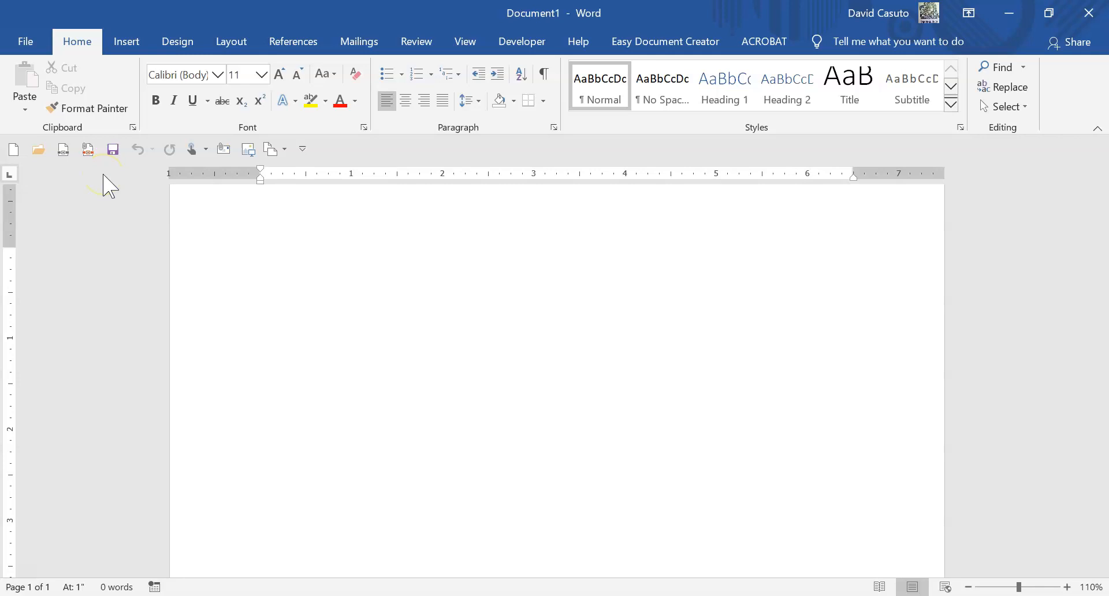
Examine the keyboard shortcut hints for the Quick Access Toolbar commands and ribbon tabs.
{"action": "right_click", "coordinate": [360, 145]}
{"action": "key", "text": "alt"}
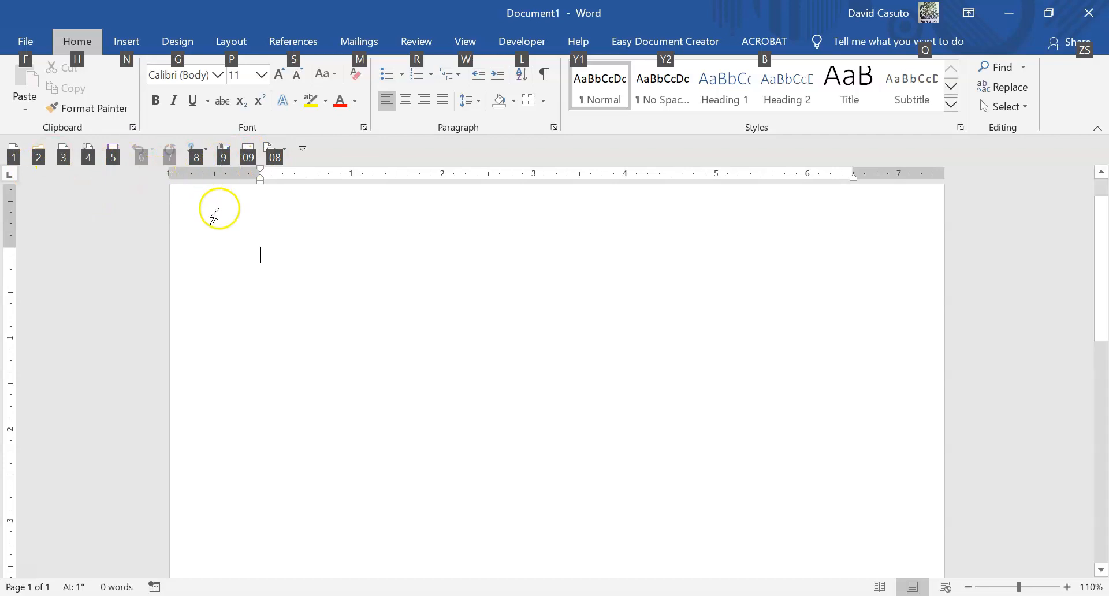
{"action": "right_click", "coordinate": [231, 217]}
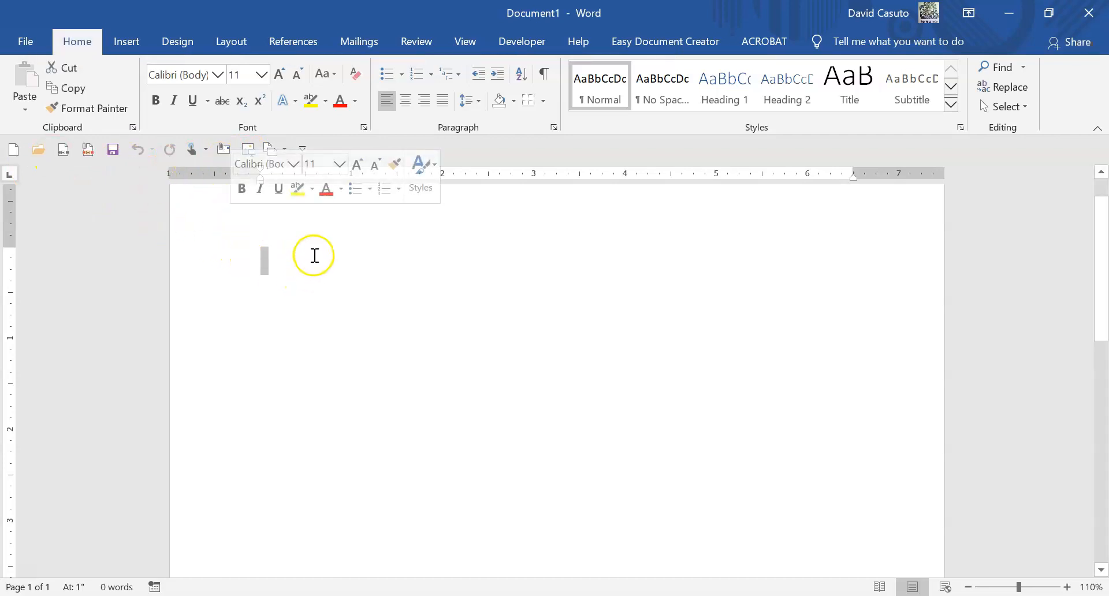
{"action": "key", "text": "alt"}
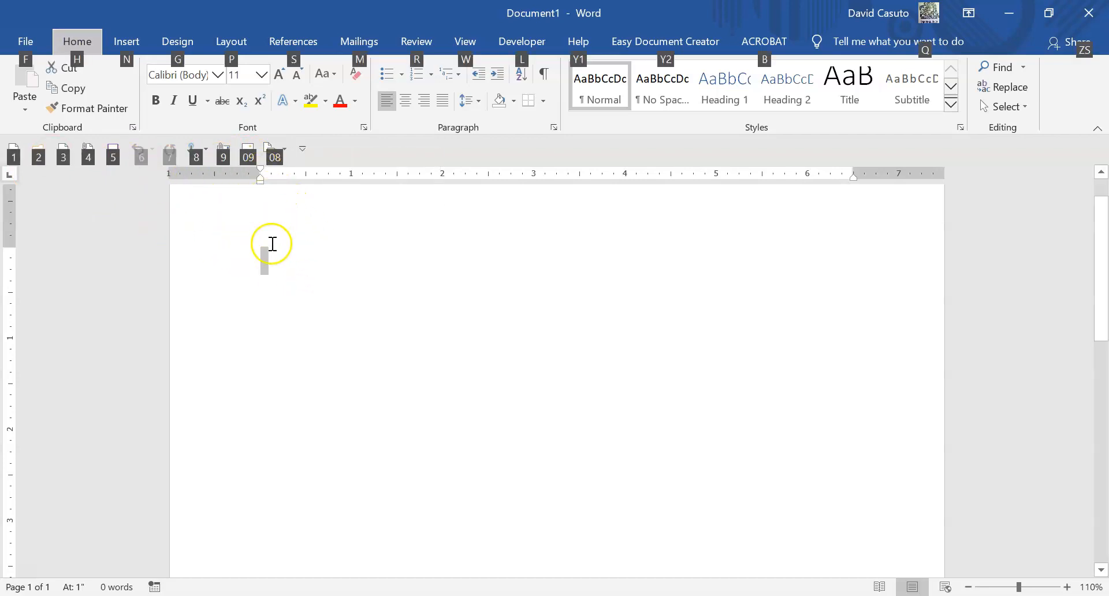
{"action": "key", "text": "alt"}
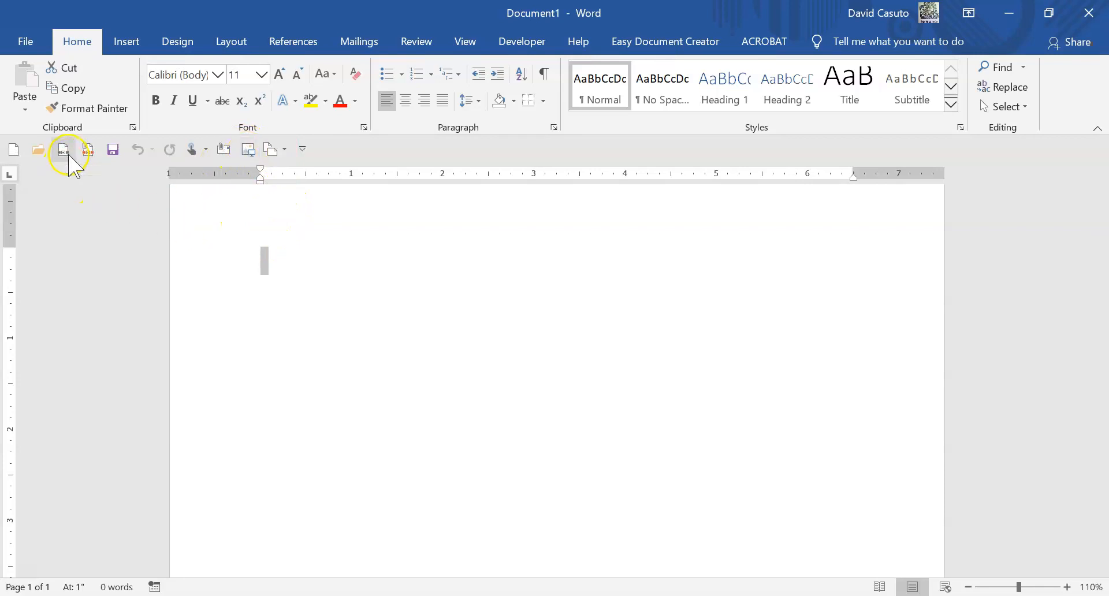
{"action": "key", "text": "alt"}
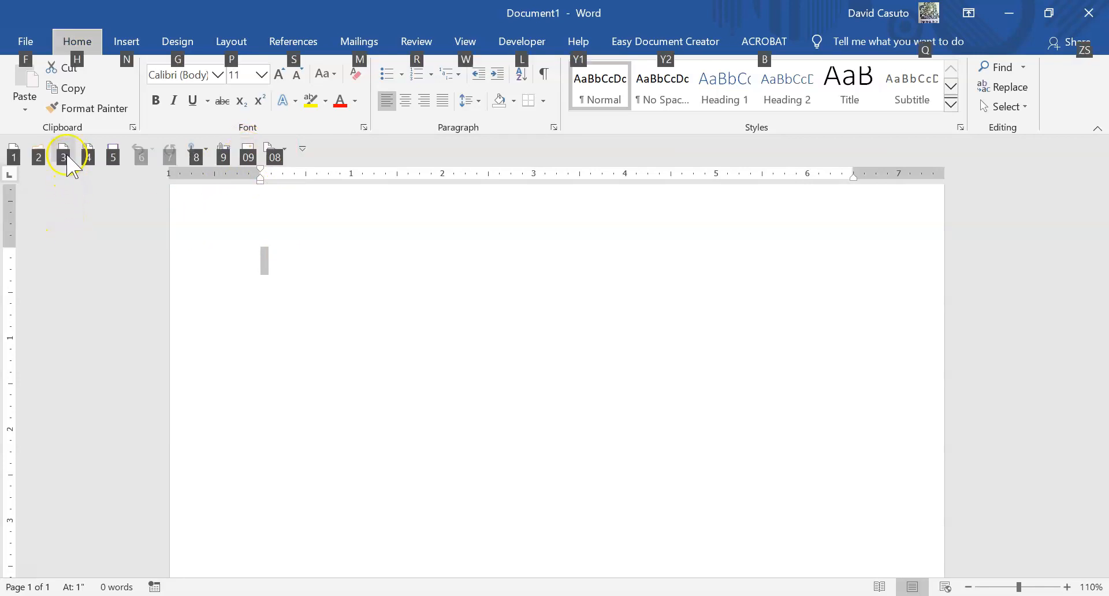
{"action": "left_click", "coordinate": [290, 262]}
{"action": "left_click", "coordinate": [90, 108]}
{"action": "key", "text": "alt"}
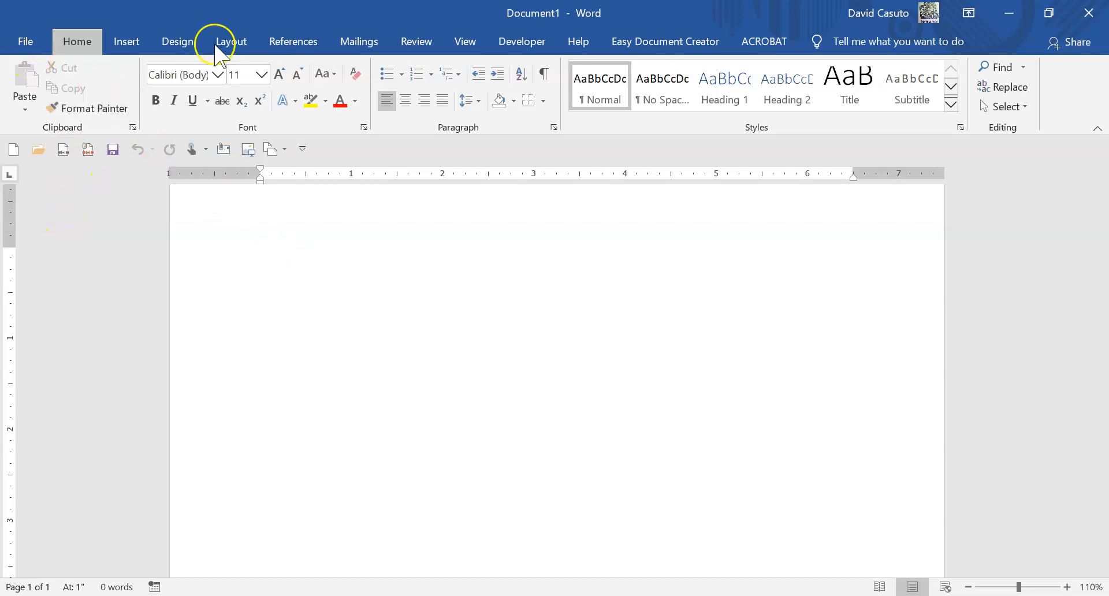
{"action": "key", "text": "alt"}
{"action": "key", "text": "alt"}
{"action": "left_click", "coordinate": [293, 284]}
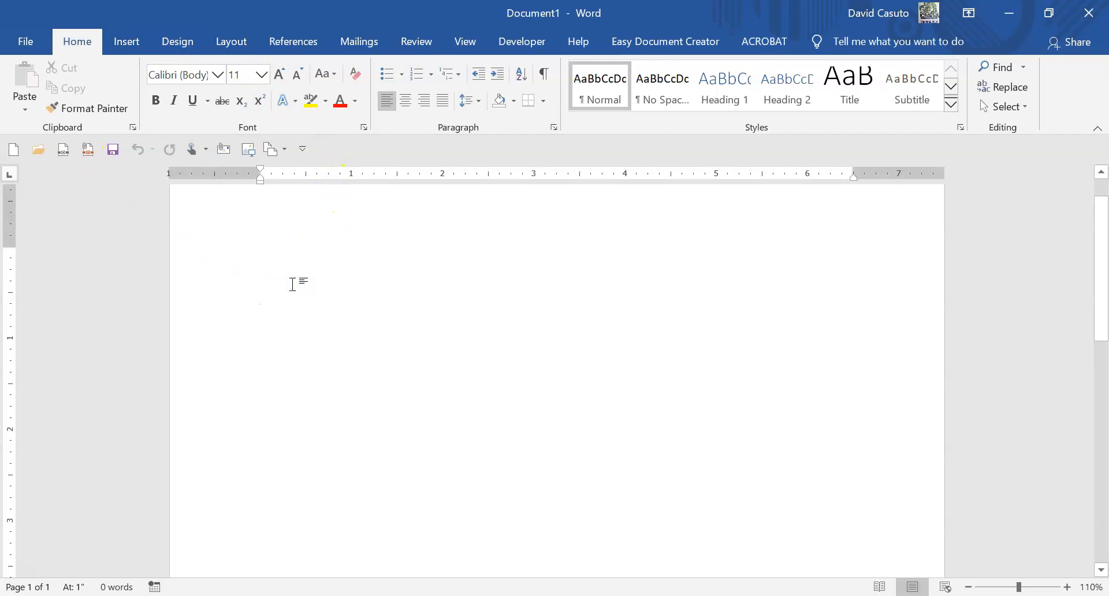
{"action": "key", "text": "alt"}
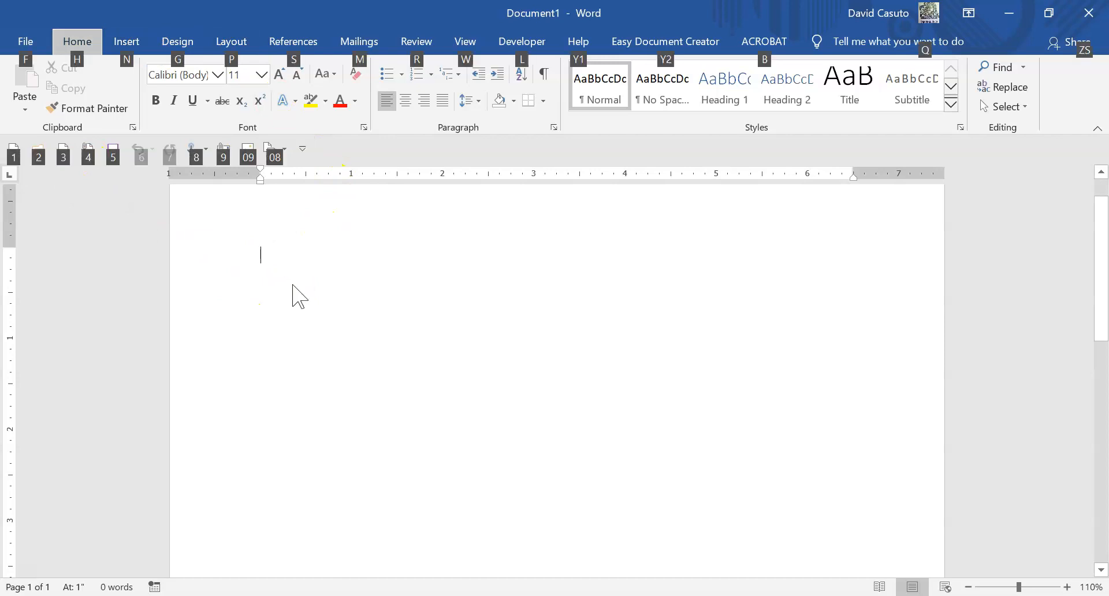
{"action": "key", "text": "alt"}
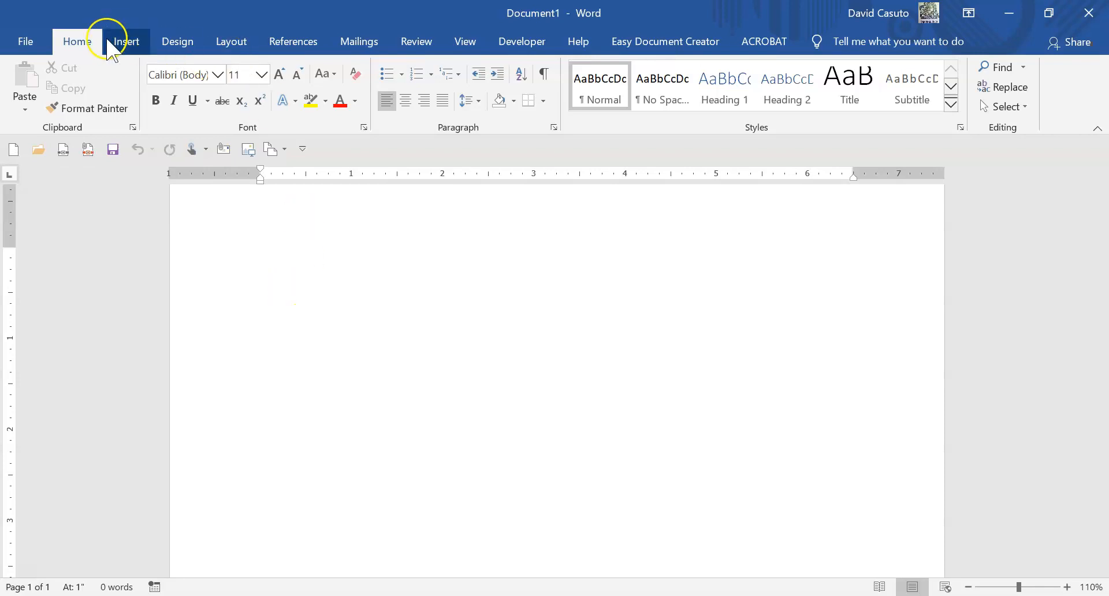
Open the ribbon customization options, show the Main Tabs list from its beginning, and reposition the dialog.
{"action": "right_click", "coordinate": [76, 44]}
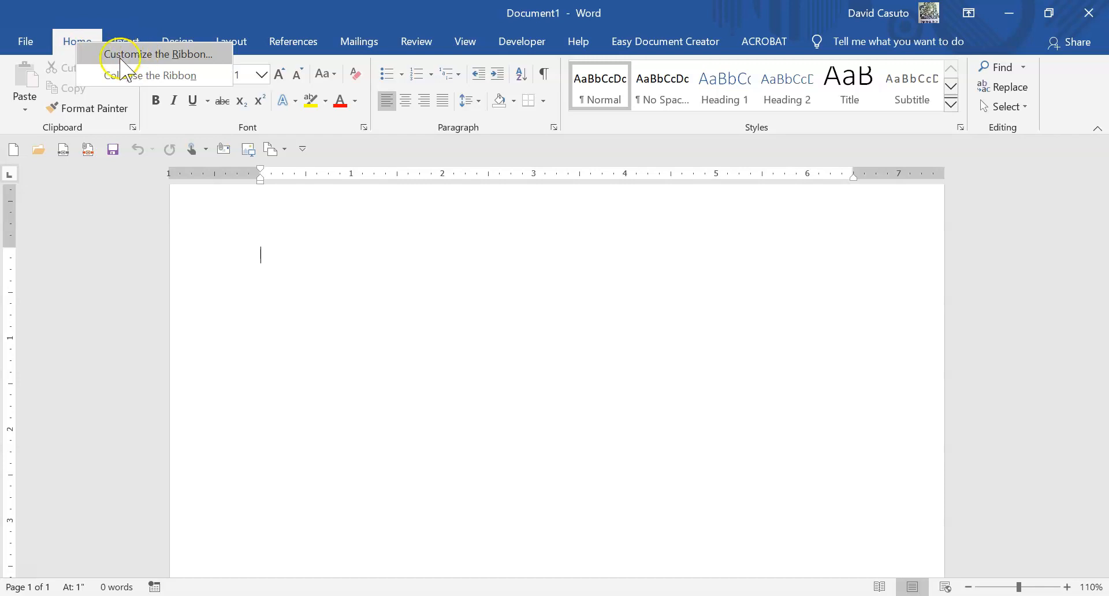
{"action": "left_click", "coordinate": [113, 58]}
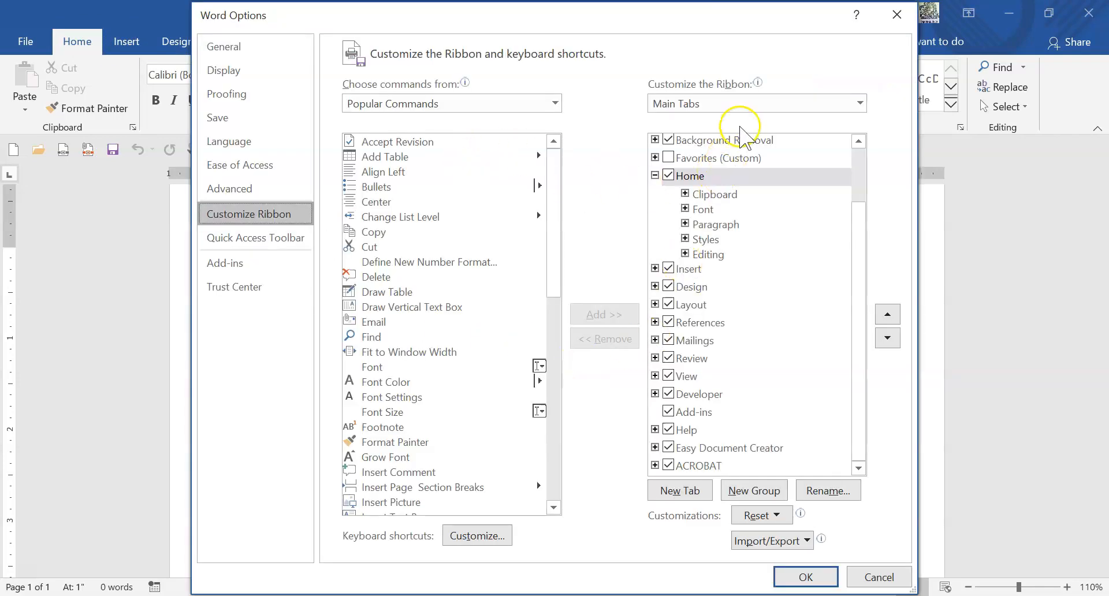
{"action": "left_click_drag", "start_coordinate": [869, 214], "coordinate": [879, 131]}
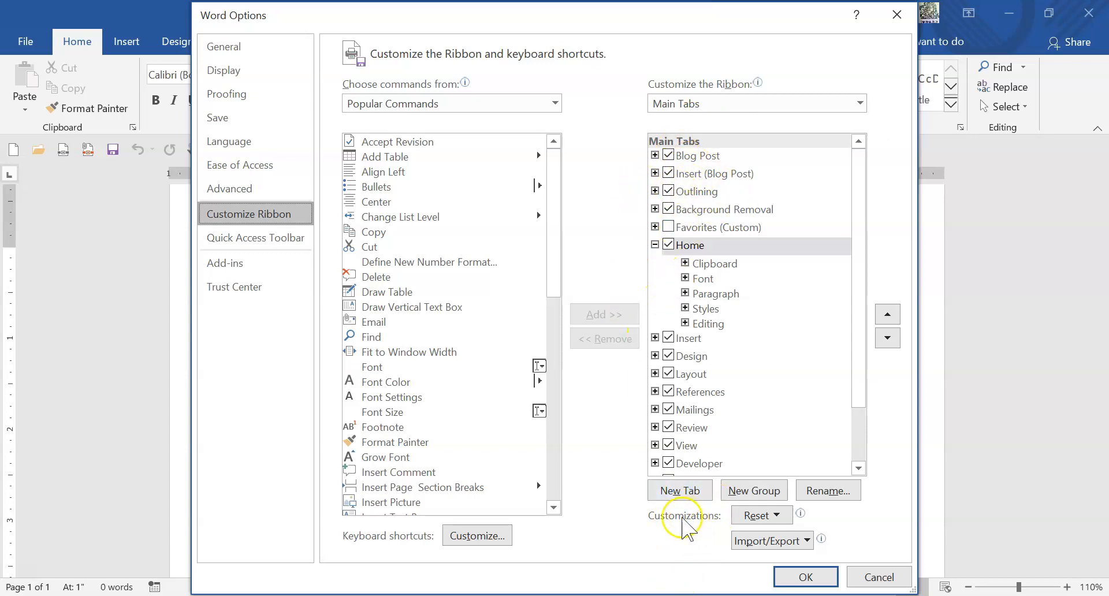
{"action": "left_click_drag", "start_coordinate": [642, 22], "coordinate": [809, 157]}
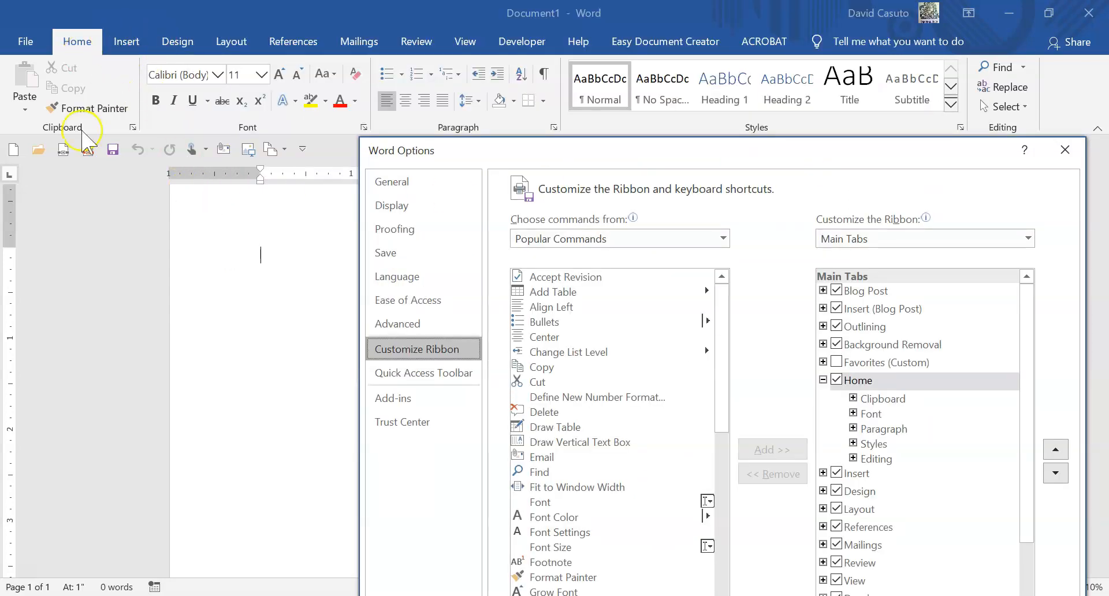
{"action": "left_click_drag", "start_coordinate": [520, 152], "coordinate": [317, 41]}
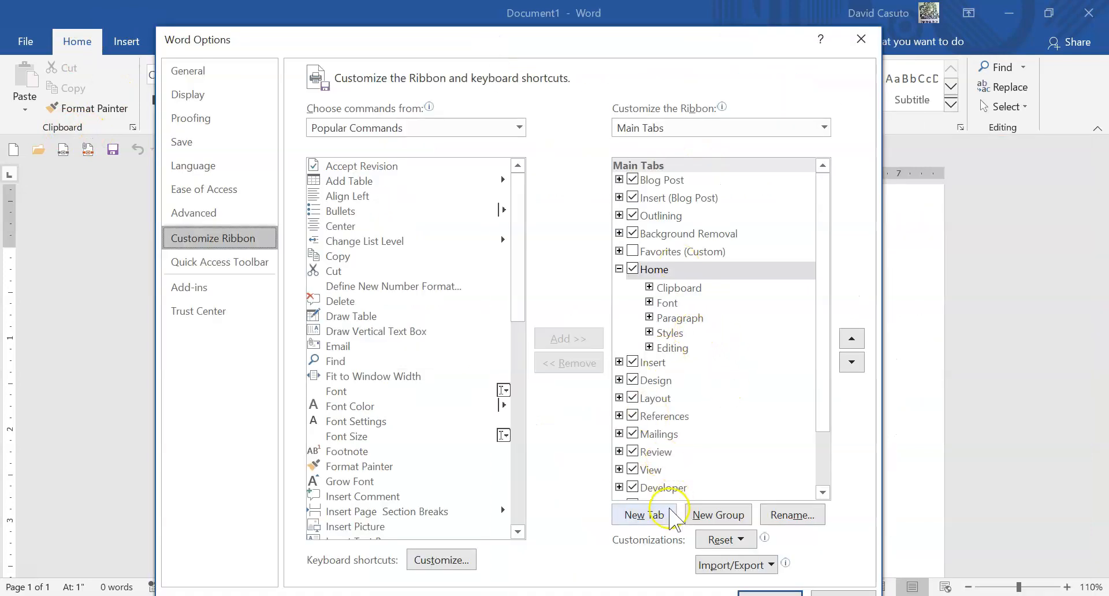
Create a new custom ribbon tab after Home and name it "Daves Faves".
{"action": "left_click", "coordinate": [643, 522]}
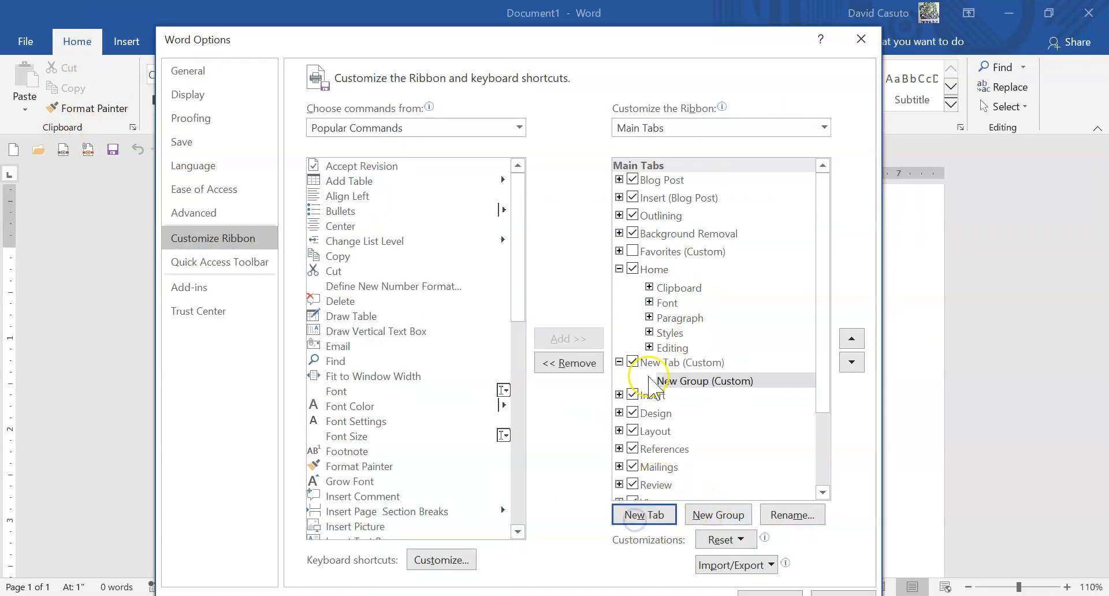
{"action": "left_click", "coordinate": [653, 362]}
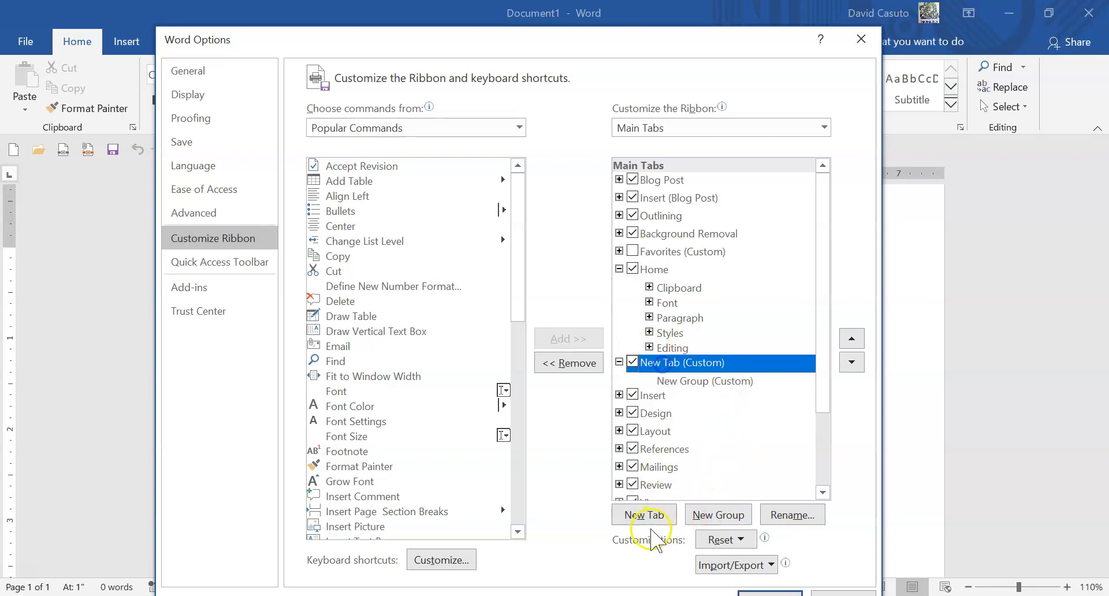
{"action": "left_click", "coordinate": [779, 515]}
{"action": "type", "text": "Daves Faves"}
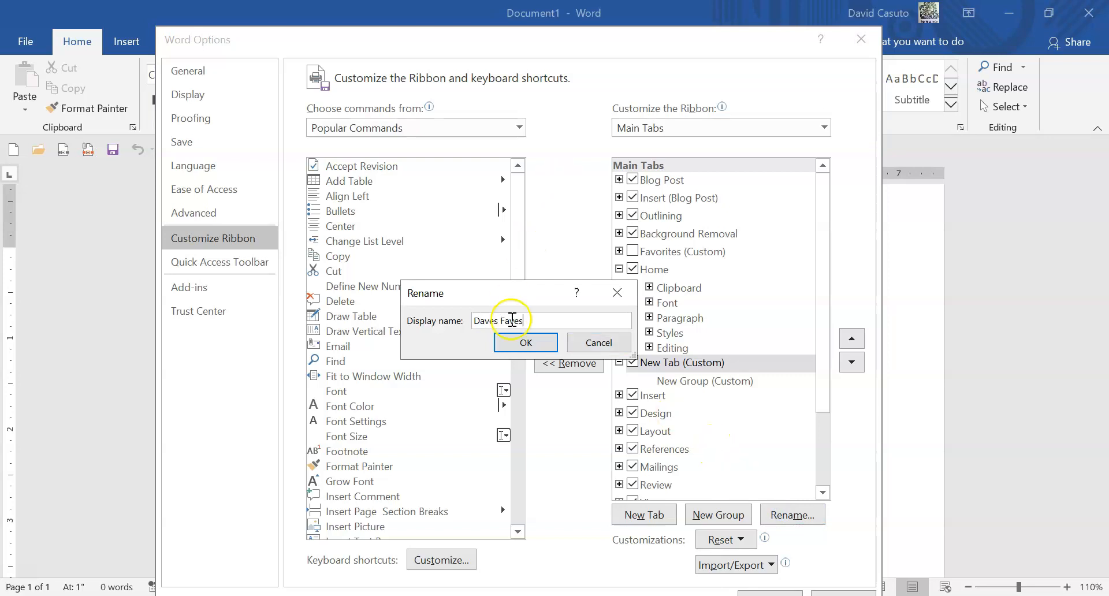
{"action": "left_click", "coordinate": [525, 342]}
Add the Draw Table, Footnote and Bullets commands to the new group in the Daves Faves tab.
{"action": "left_click", "coordinate": [684, 381]}
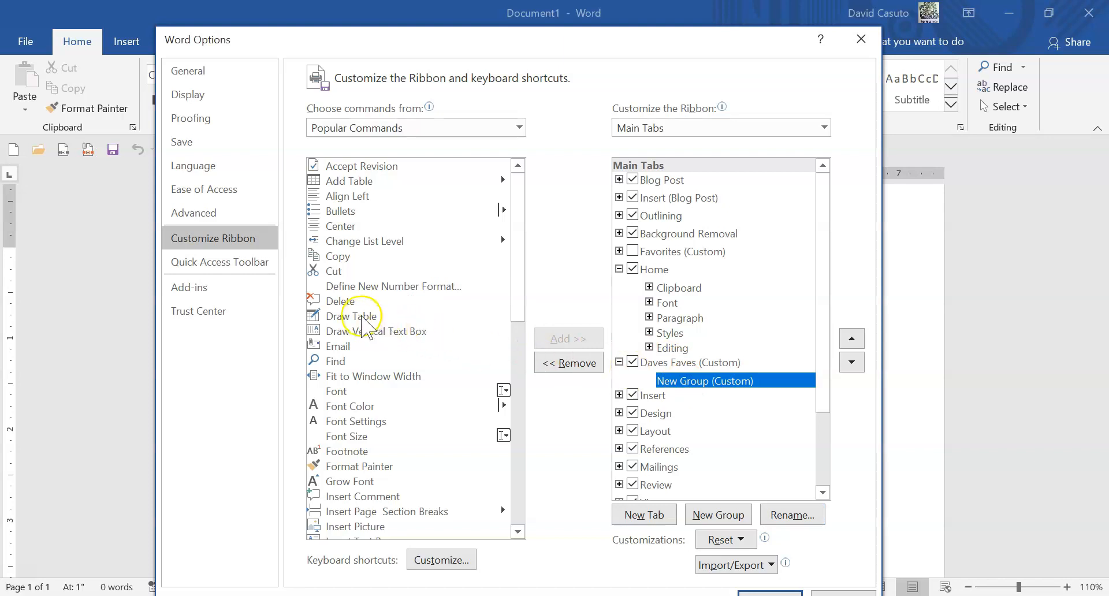
{"action": "left_click", "coordinate": [354, 316]}
{"action": "left_click", "coordinate": [572, 336]}
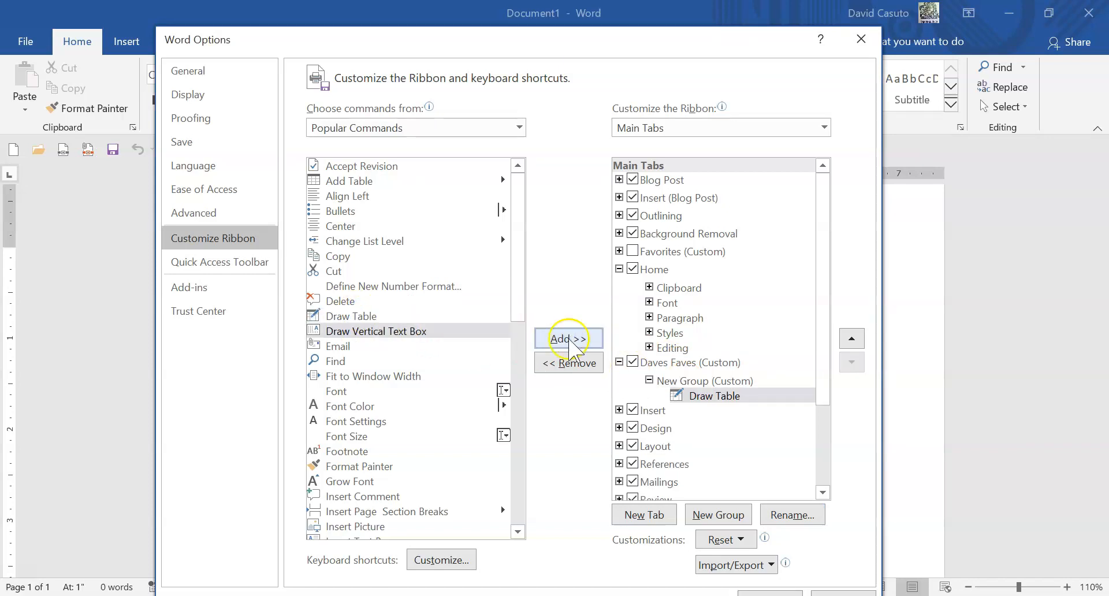
{"action": "left_click", "coordinate": [347, 451]}
{"action": "left_click", "coordinate": [570, 339]}
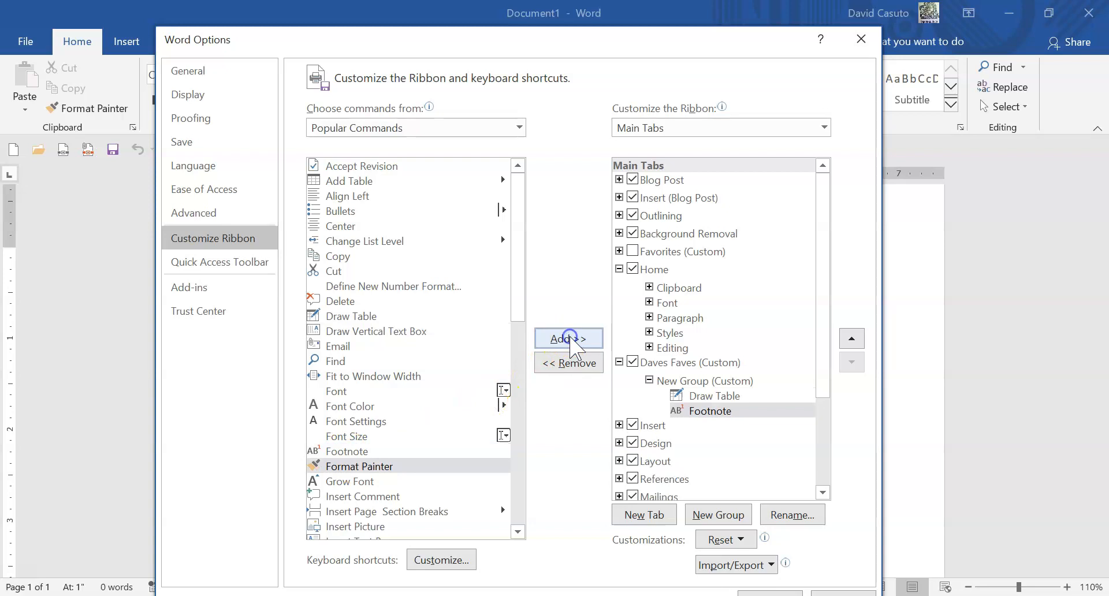
{"action": "left_click", "coordinate": [347, 210]}
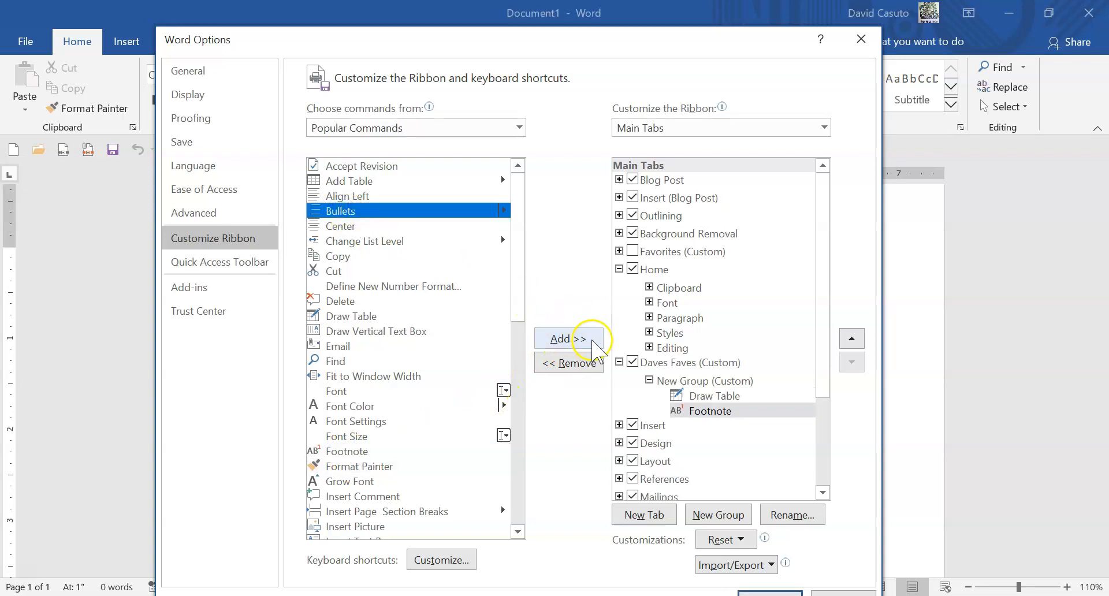
{"action": "left_click", "coordinate": [594, 344]}
Add a second group to the Daves Faves tab and name it "Image Stuff".
{"action": "left_click", "coordinate": [685, 381]}
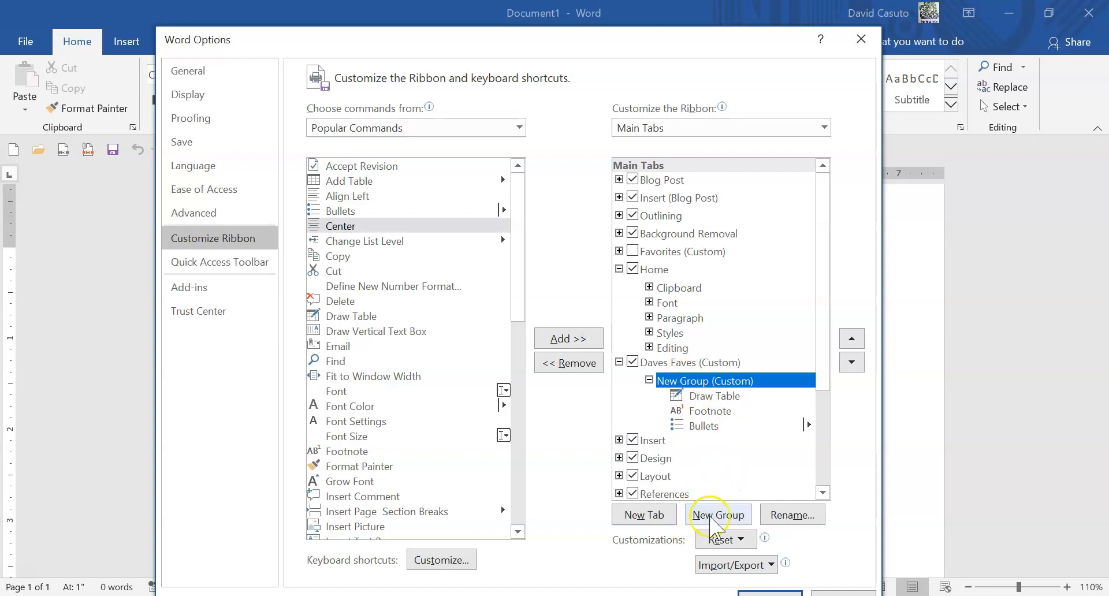
{"action": "left_click", "coordinate": [715, 514]}
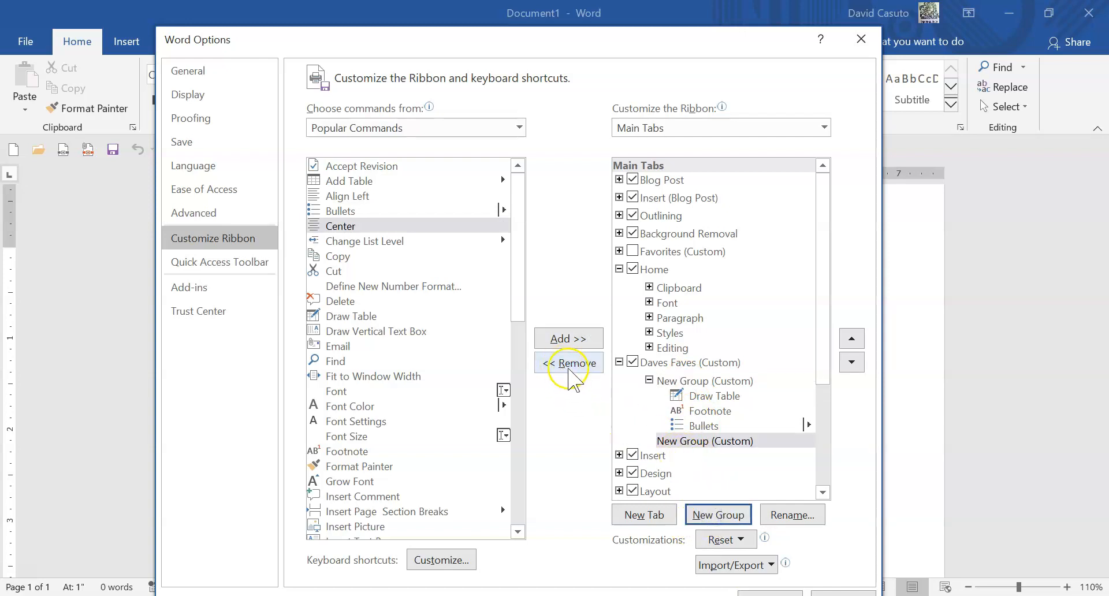
{"action": "left_click", "coordinate": [811, 523]}
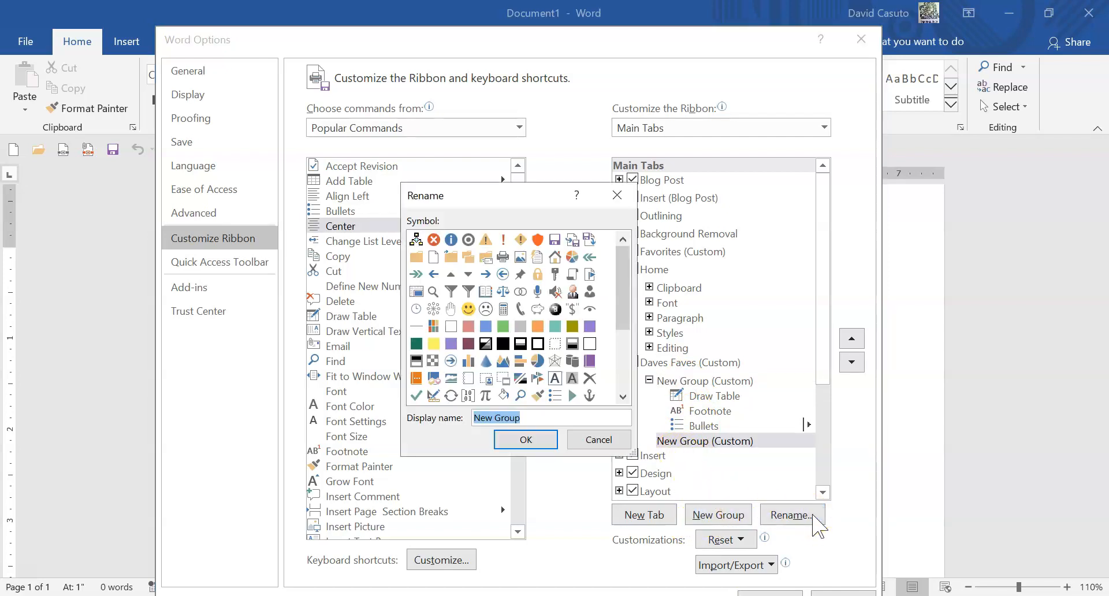
{"action": "key", "text": "BackSpace"}
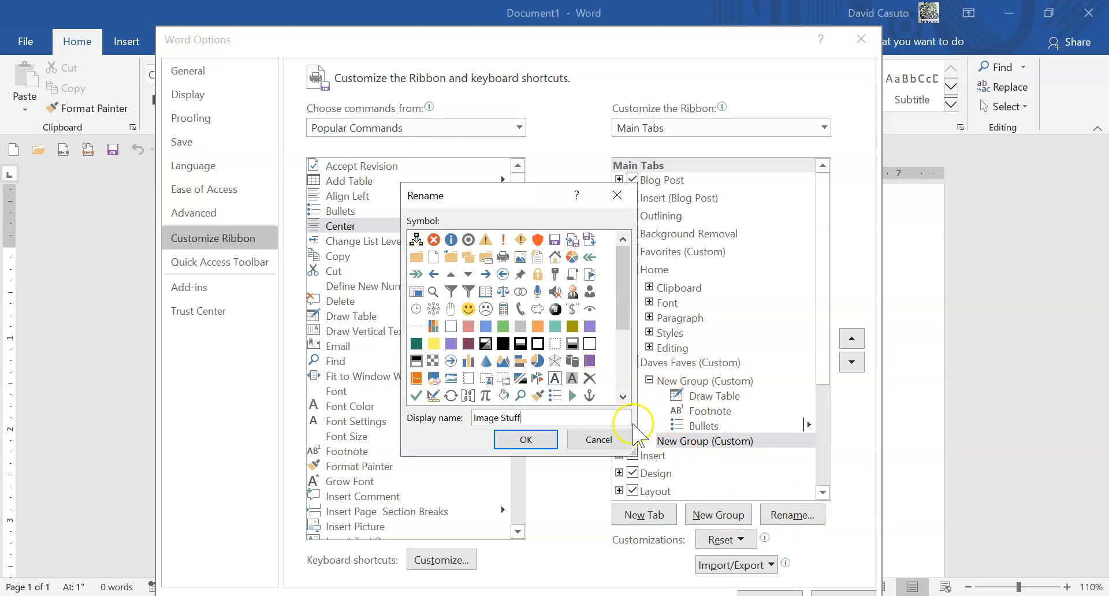
{"action": "left_click", "coordinate": [526, 439]}
Rename the group containing Draw Table, Footnote and Bullets as "Admin Formatting".
{"action": "left_click", "coordinate": [695, 381]}
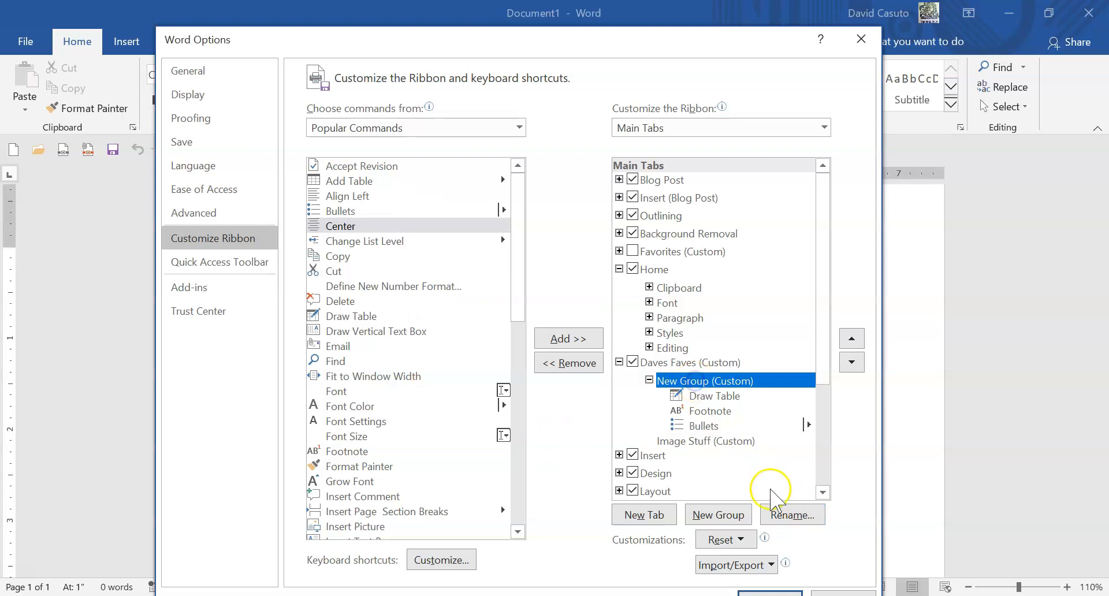
{"action": "left_click", "coordinate": [778, 518]}
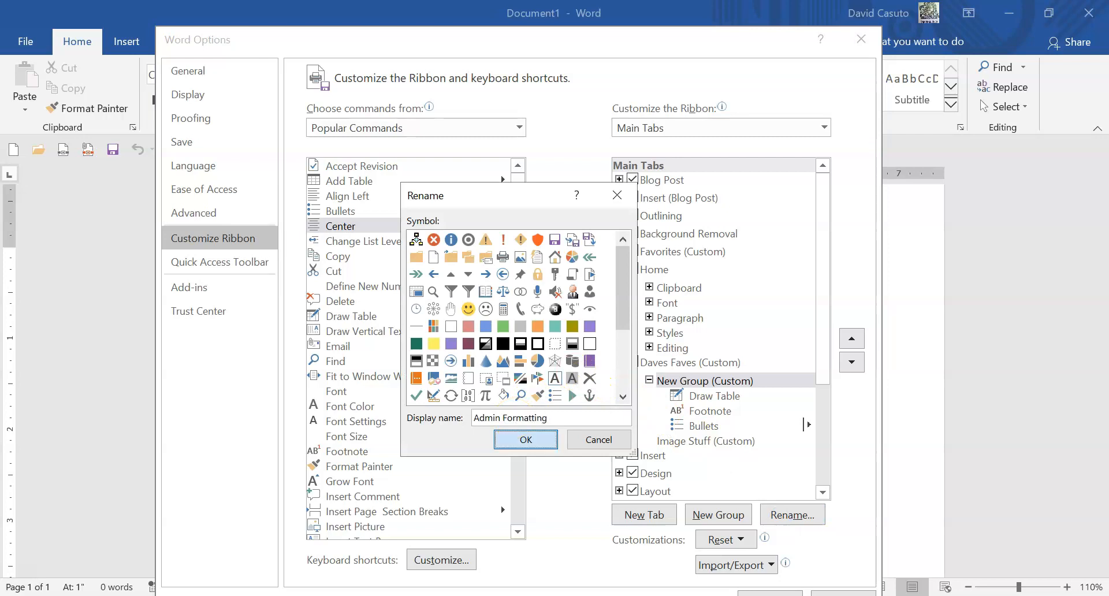
{"action": "key", "text": "Return"}
Add Insert Picture and Online Pictures from the Insert tab's Illustrations commands in All Tabs to the Image Stuff group.
{"action": "left_click", "coordinate": [722, 442]}
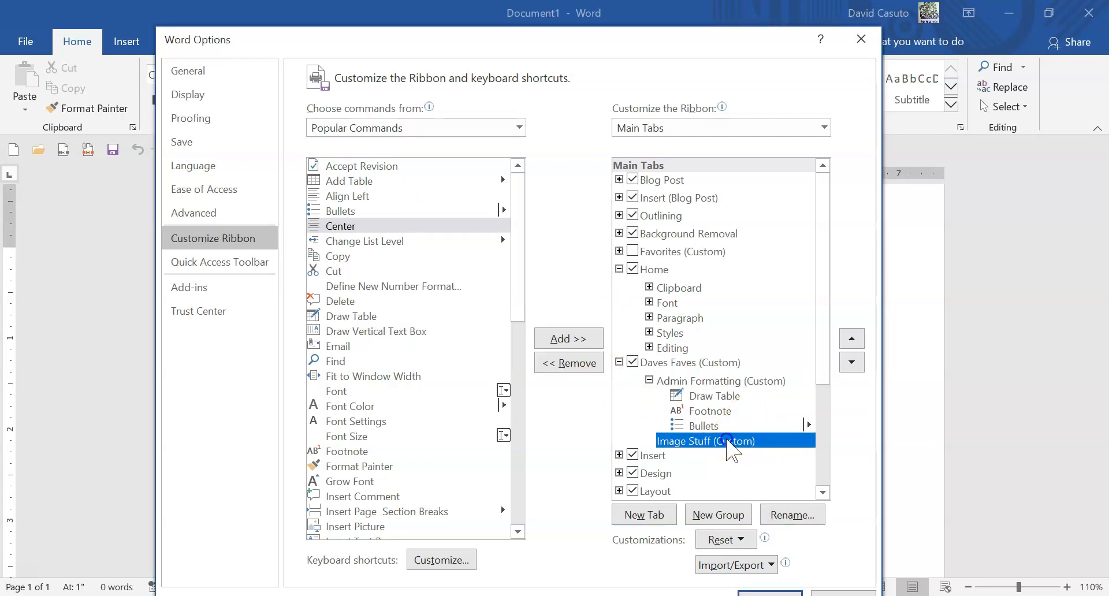
{"action": "left_click", "coordinate": [411, 132]}
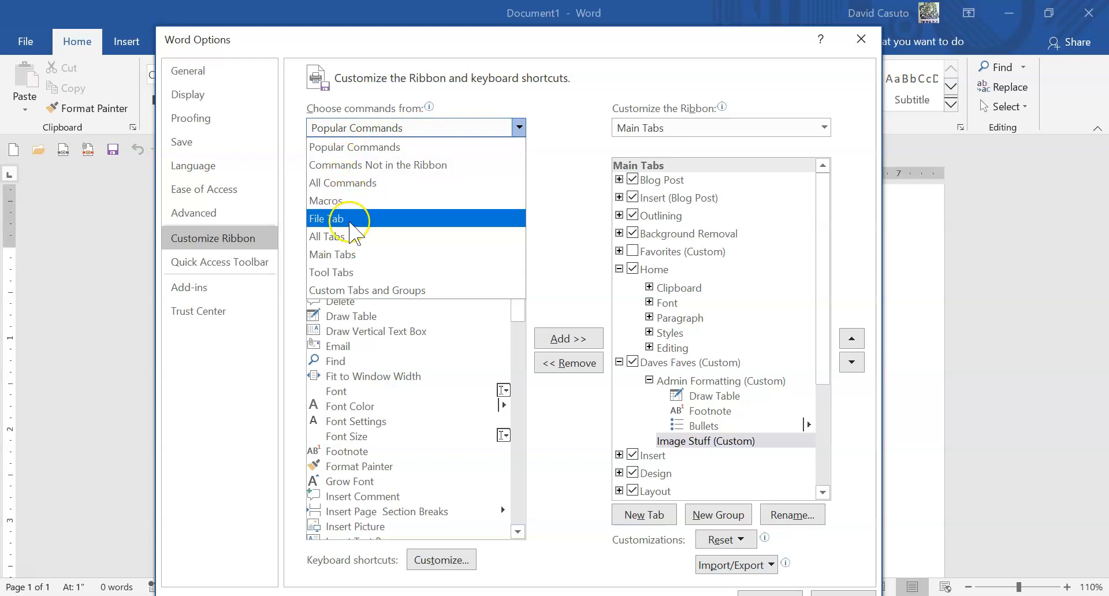
{"action": "left_click", "coordinate": [352, 236]}
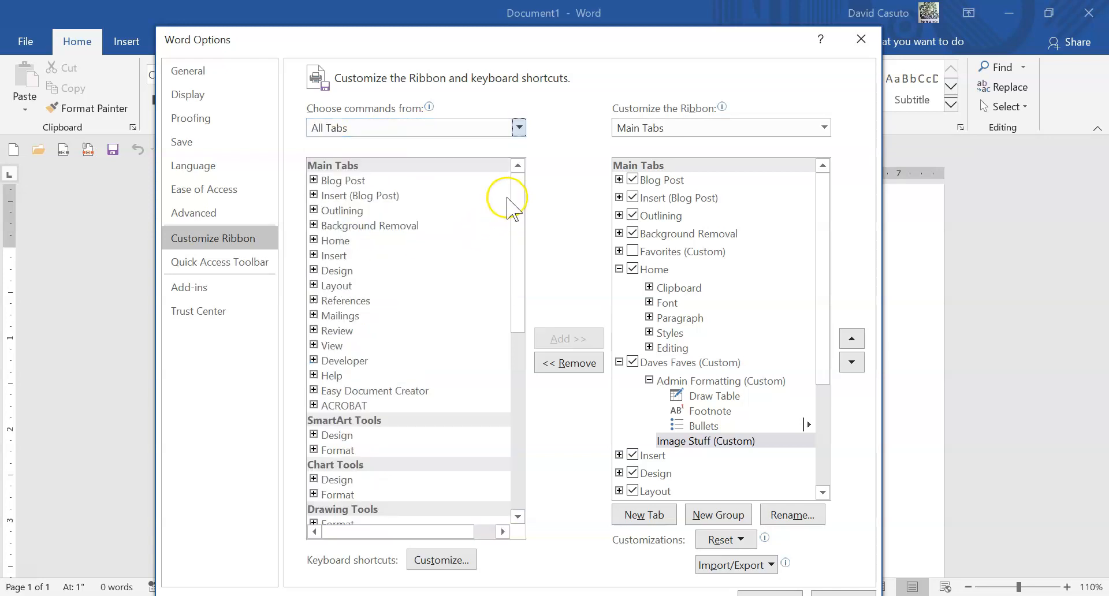
{"action": "left_click", "coordinate": [314, 255]}
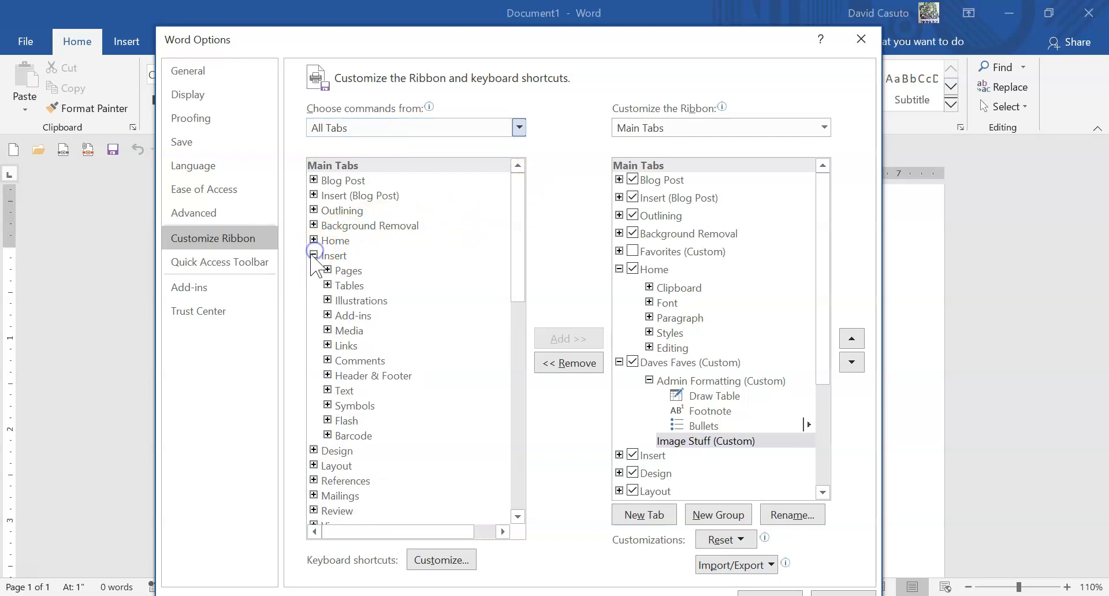
{"action": "left_click", "coordinate": [327, 299]}
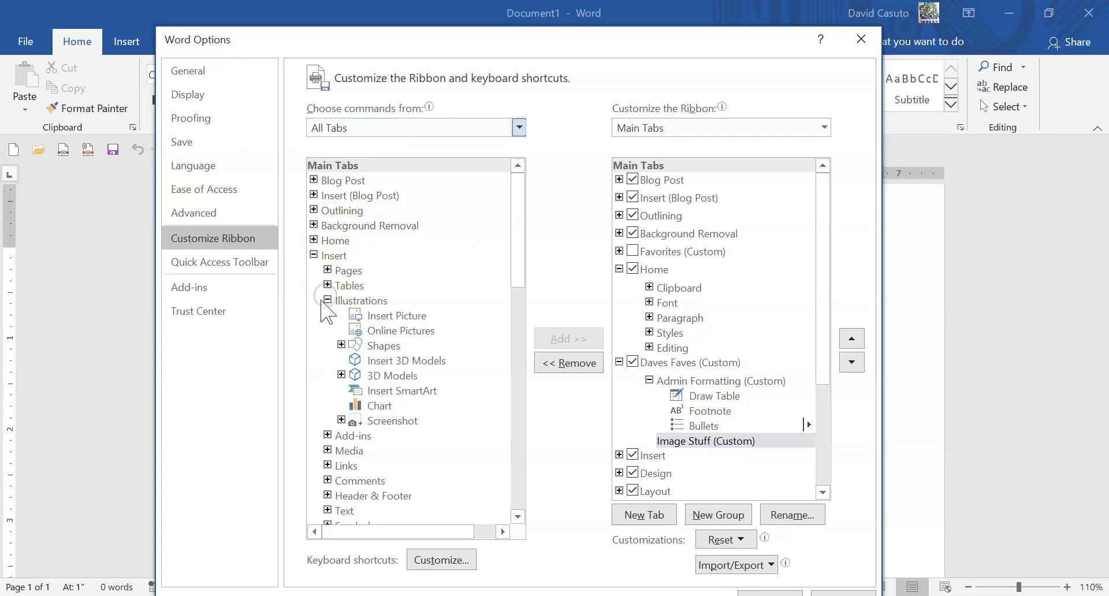
{"action": "left_click", "coordinate": [365, 314]}
{"action": "left_click", "coordinate": [554, 338]}
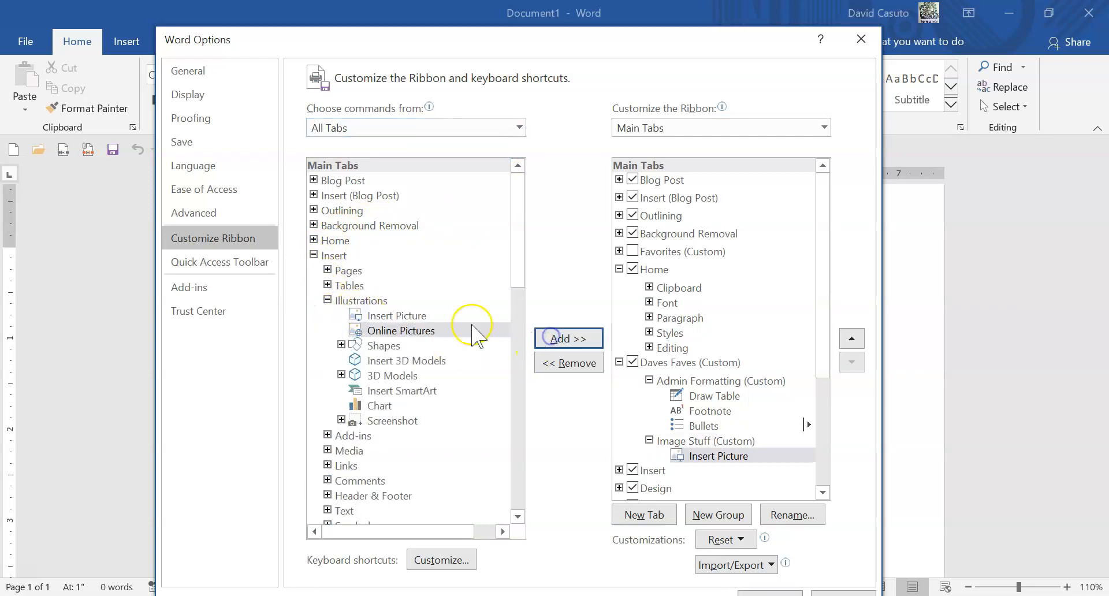
{"action": "left_click", "coordinate": [569, 335]}
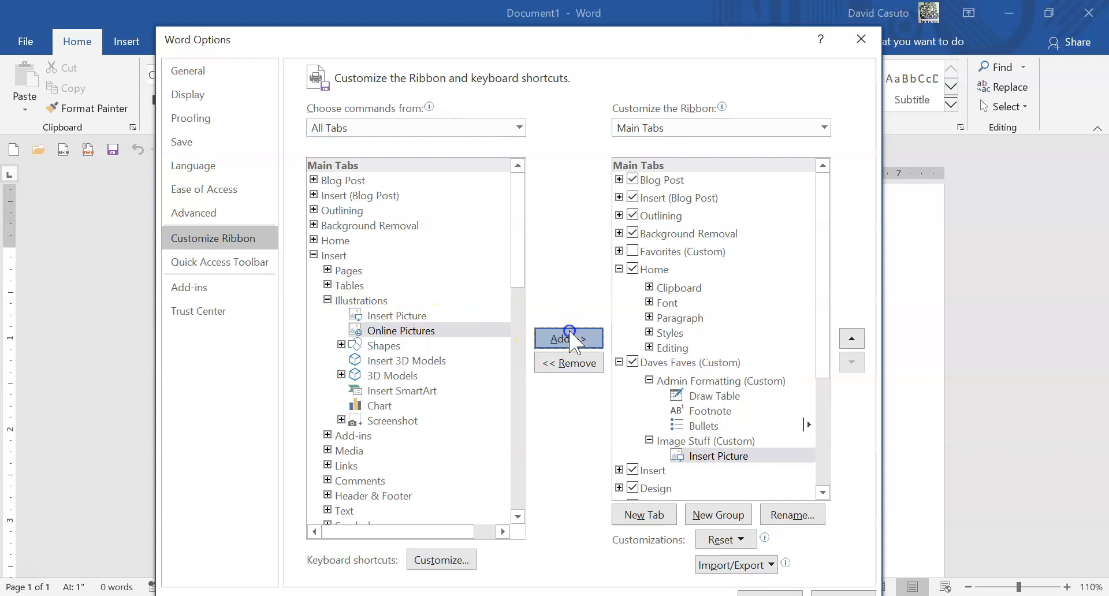
Add the Shapes command from the Insert tab's Illustrations commands to the Image Stuff group.
{"action": "left_click", "coordinate": [341, 345]}
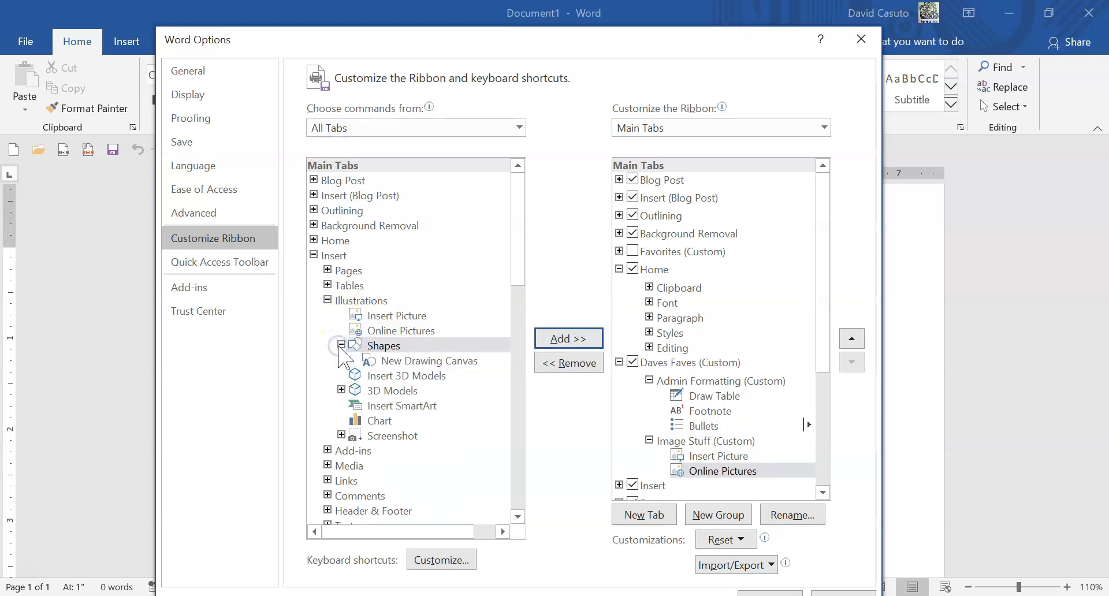
{"action": "left_click", "coordinate": [555, 338]}
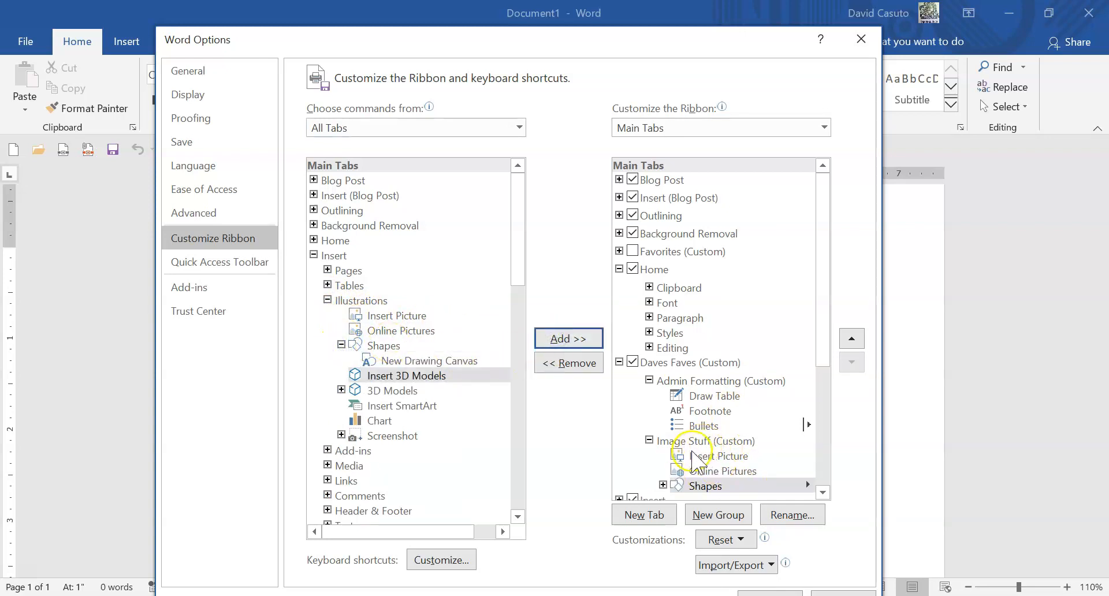
Move the Daves Faves tab between Favorites and Home in the ribbon's tab order and apply the customizations.
{"action": "left_click", "coordinate": [671, 362]}
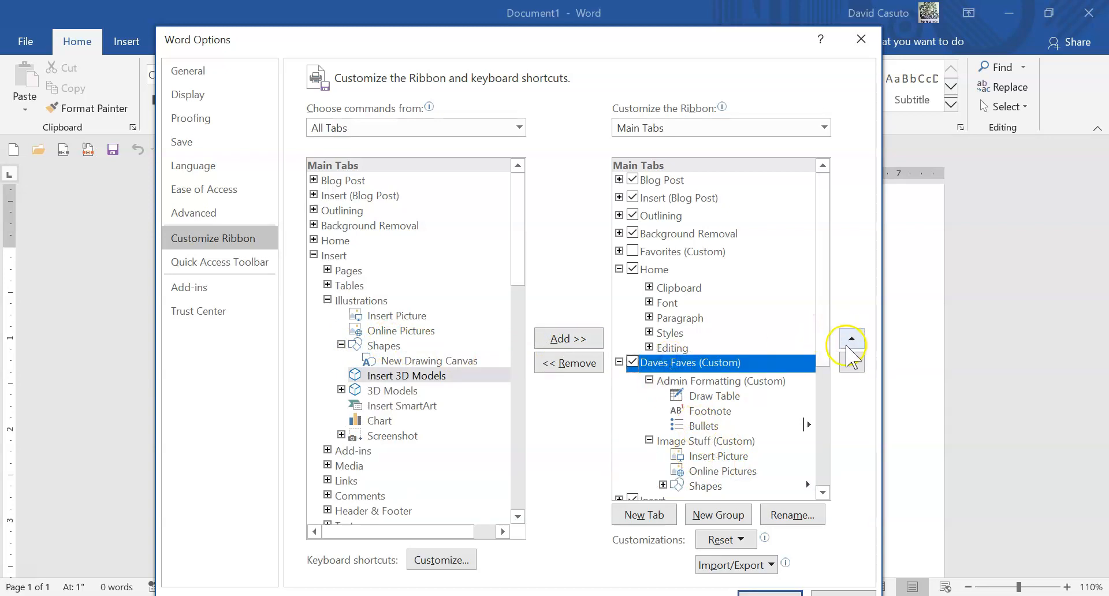
{"action": "left_click", "coordinate": [852, 339]}
{"action": "left_click", "coordinate": [851, 338]}
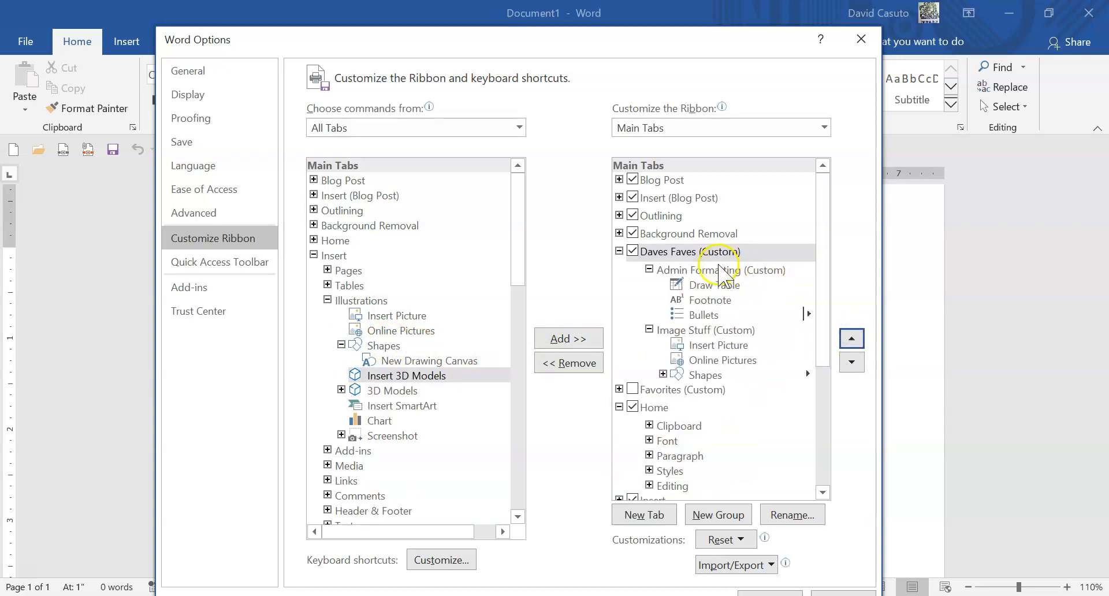
{"action": "left_click", "coordinate": [851, 363]}
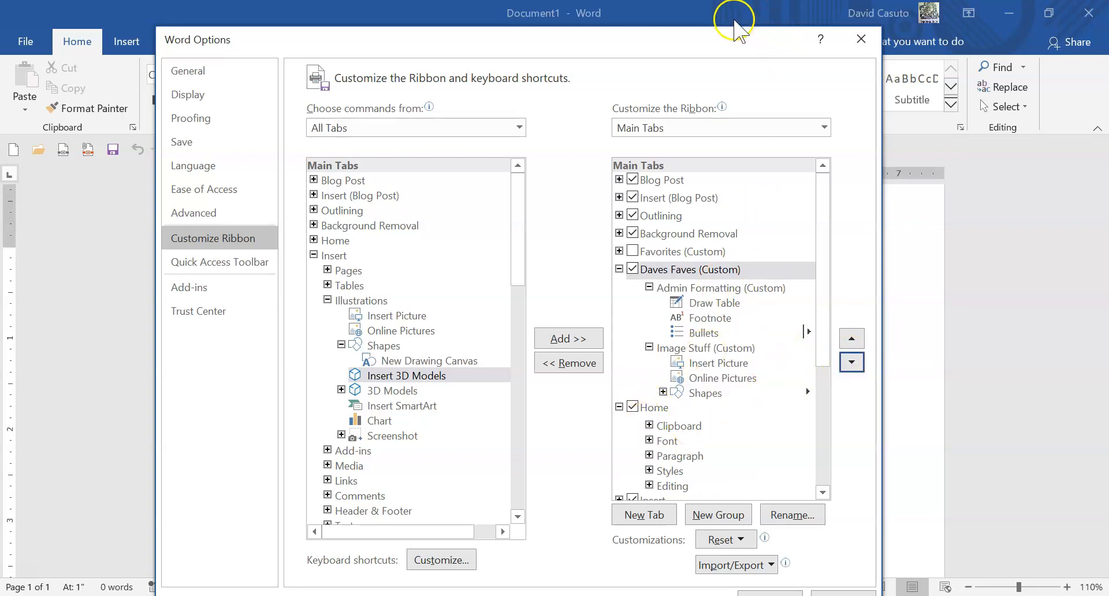
{"action": "left_click_drag", "start_coordinate": [735, 28], "coordinate": [756, 2]}
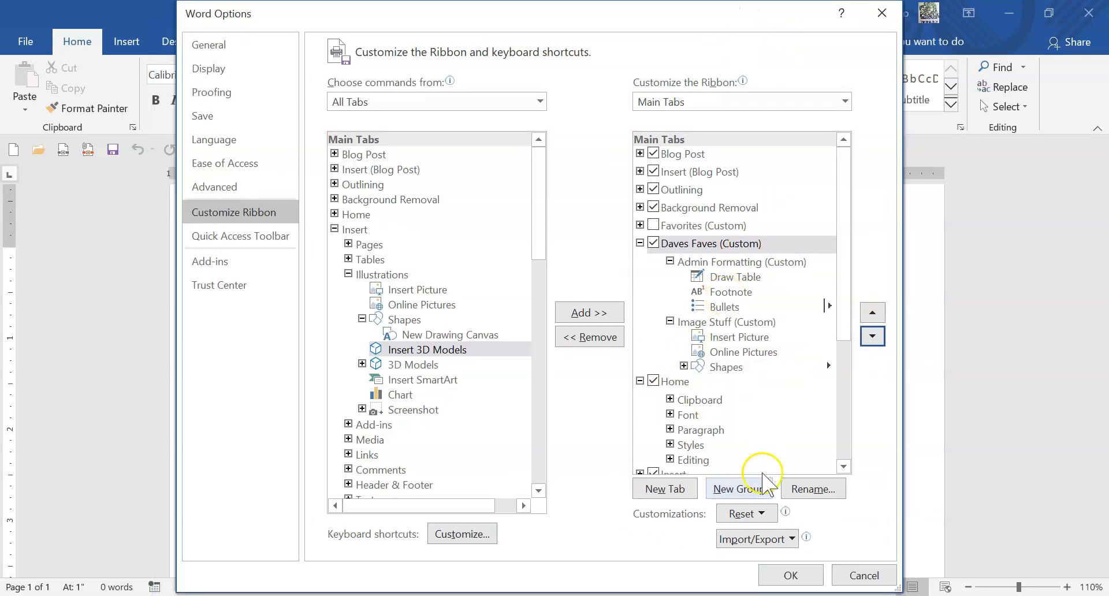
{"action": "left_click", "coordinate": [789, 574]}
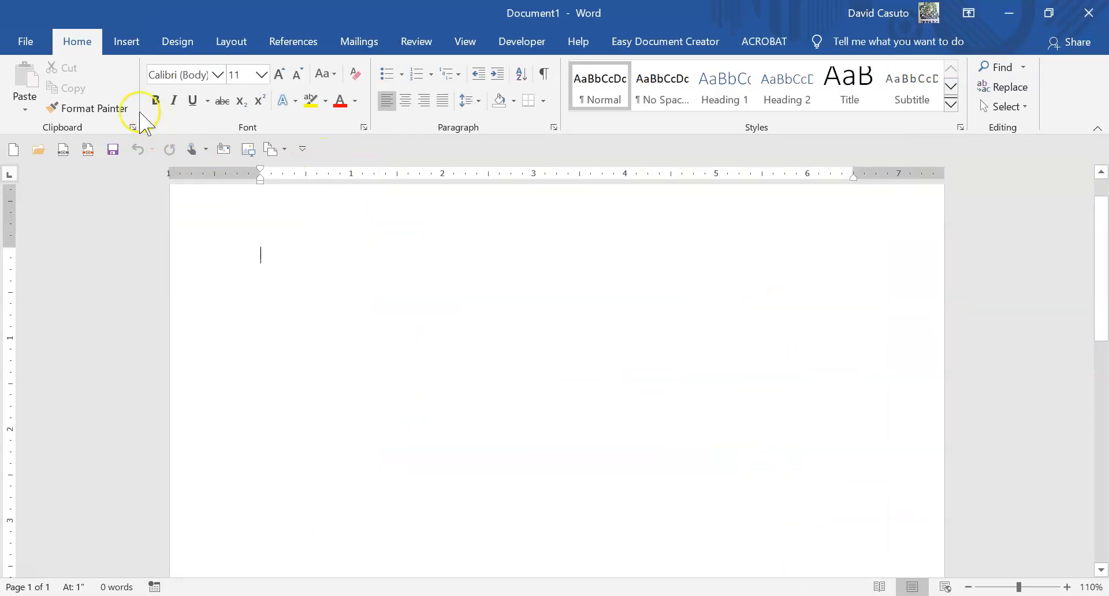
Review the Admin Formatting and Image Stuff groups in the Daves Faves tab and return to the Home commands.
{"action": "left_click", "coordinate": [85, 42]}
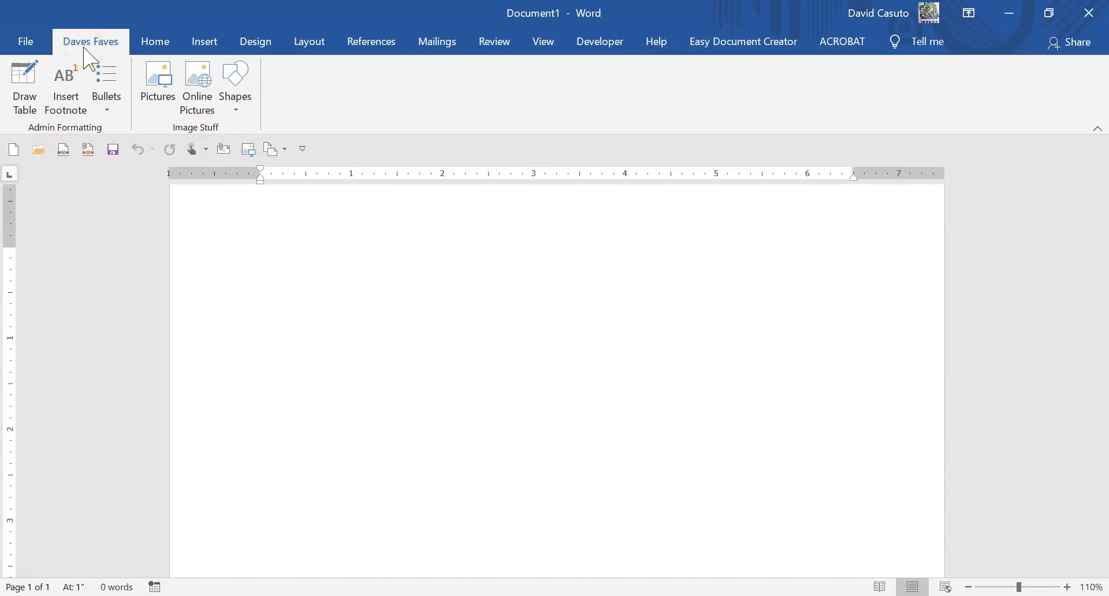
{"action": "left_click", "coordinate": [164, 48]}
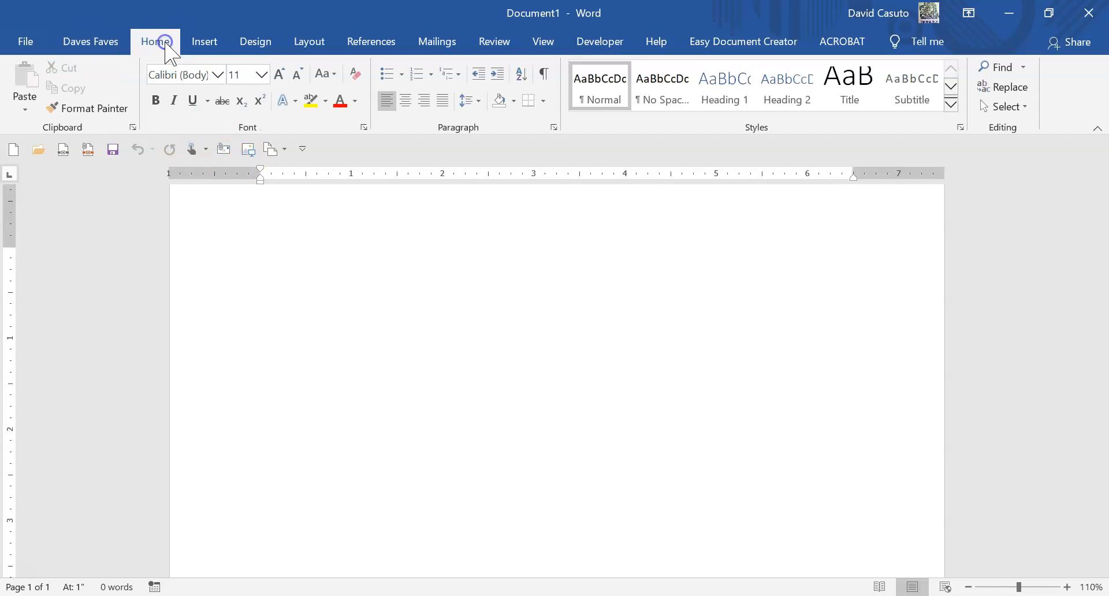
{"action": "right_click", "coordinate": [100, 47]}
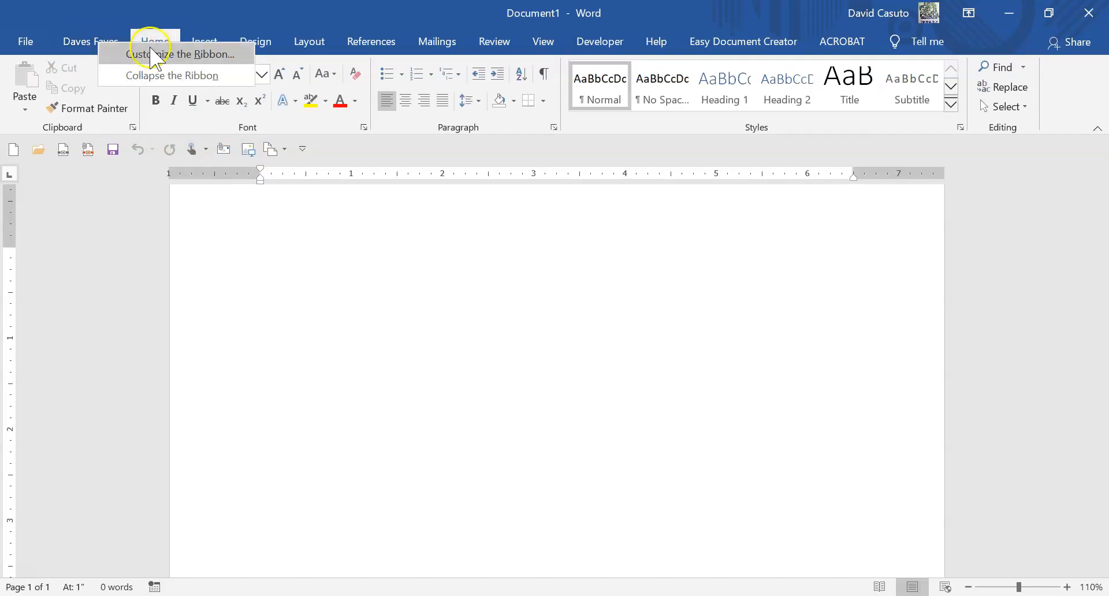
{"action": "left_click", "coordinate": [357, 151]}
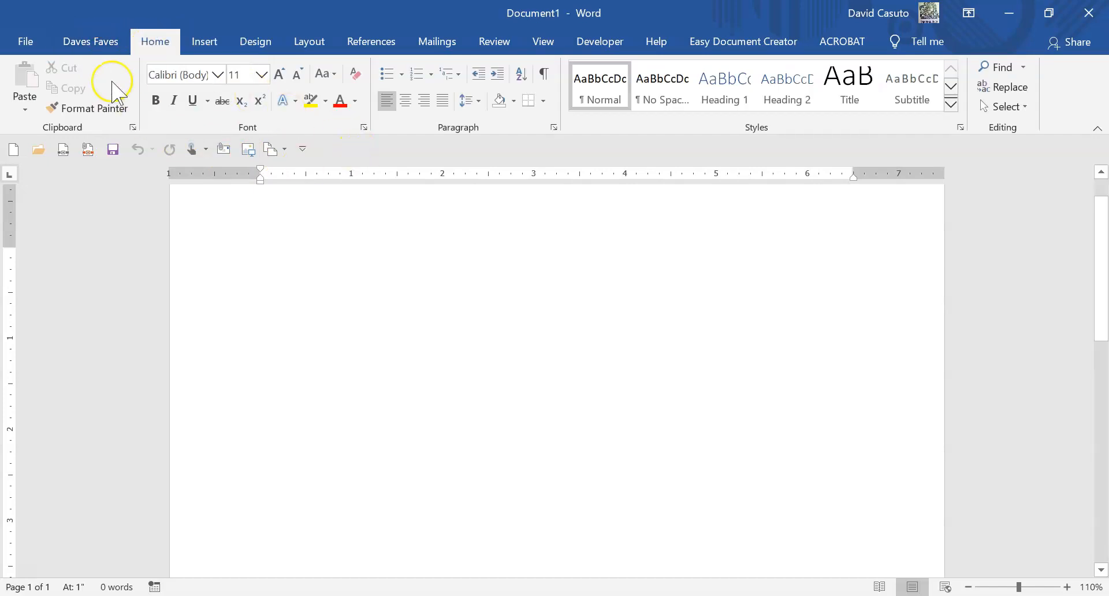